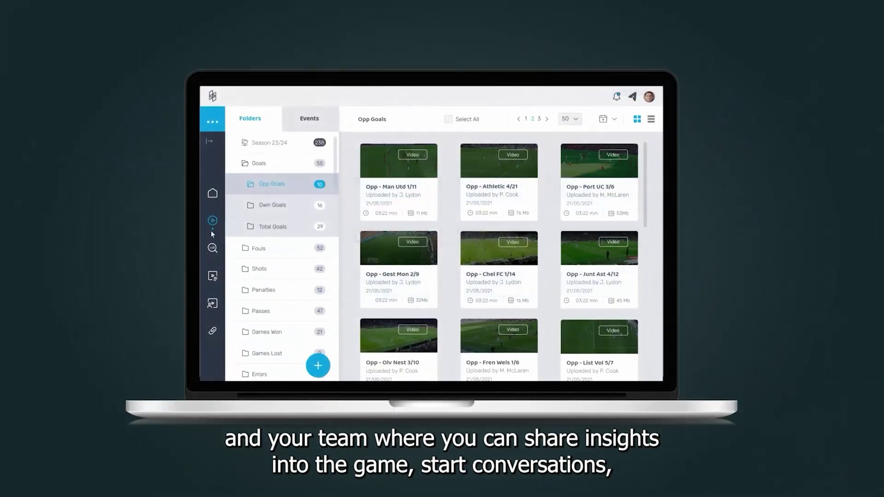
Switch the library to analysis presentations, view a shared photo post, and scroll the feed to highlight videos.
{"action": "left_click", "coordinate": [212, 248]}
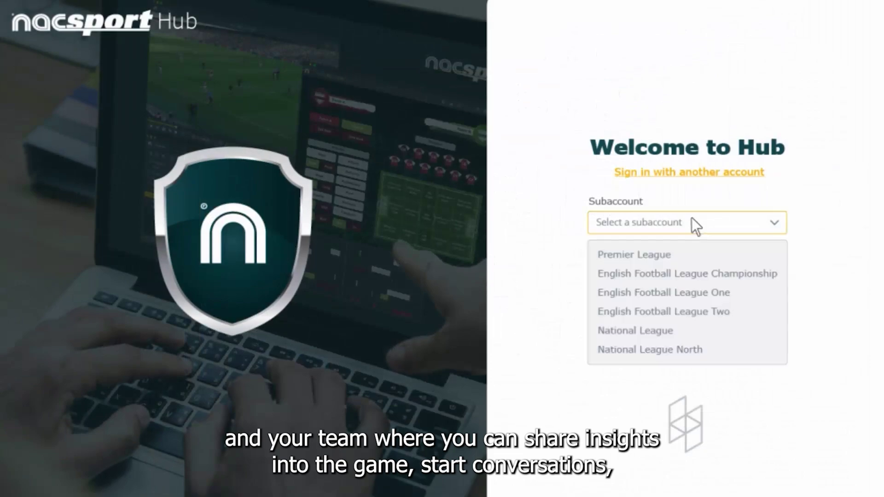
{"action": "left_click", "coordinate": [693, 223]}
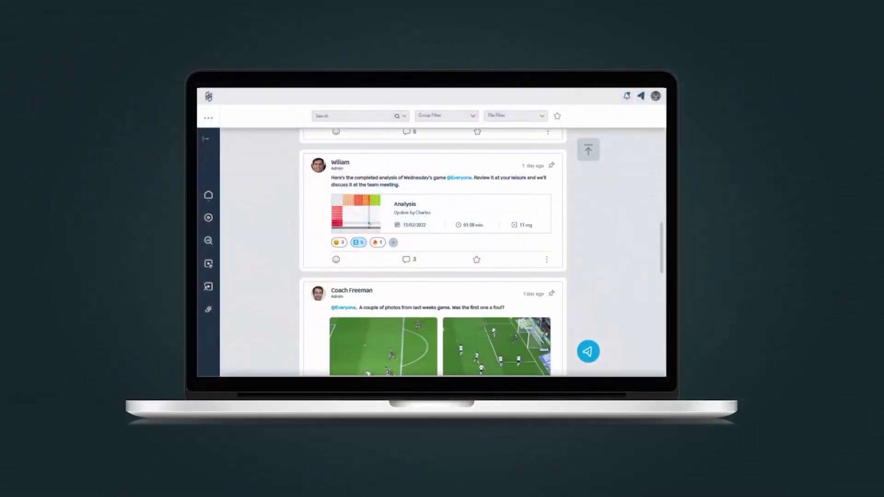
{"action": "scroll", "coordinate": [390, 245], "scroll_direction": "down", "scroll_amount": 5}
{"action": "left_click", "coordinate": [390, 244]}
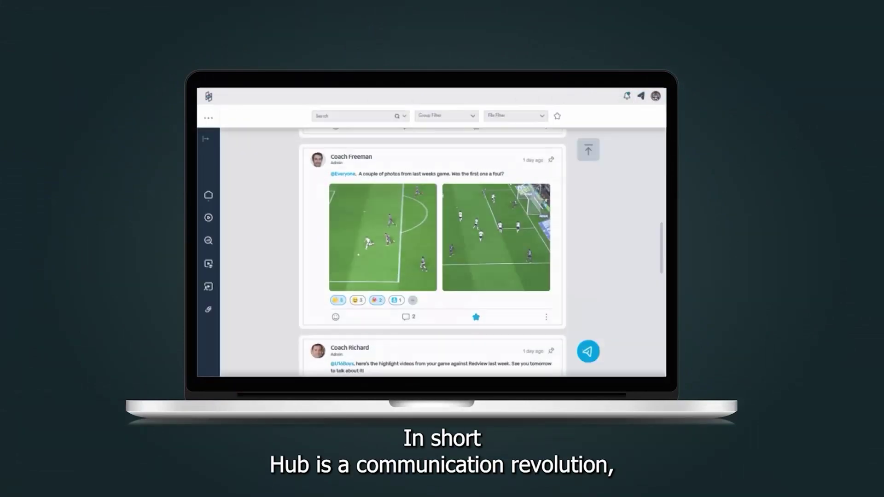
{"action": "scroll", "coordinate": [432, 253], "scroll_direction": "down", "scroll_amount": 5}
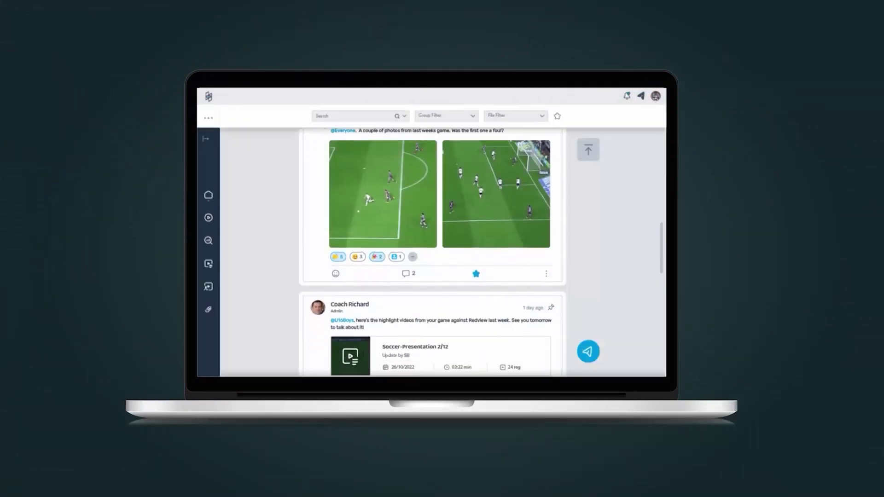
{"action": "scroll", "coordinate": [432, 254], "scroll_direction": "down", "scroll_amount": 5}
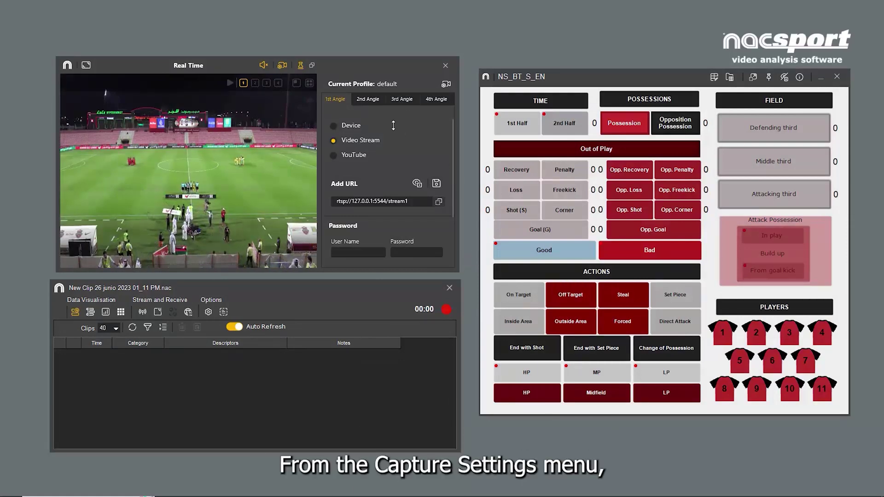
Turn on the 2nd camera angle and set up the 3rd and 4th angles for four-view capture.
{"action": "left_click", "coordinate": [368, 99]}
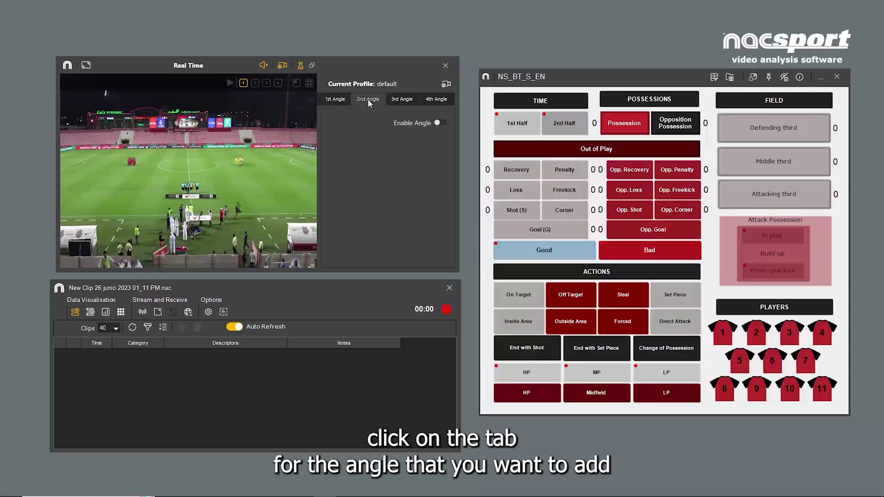
{"action": "left_click", "coordinate": [435, 123]}
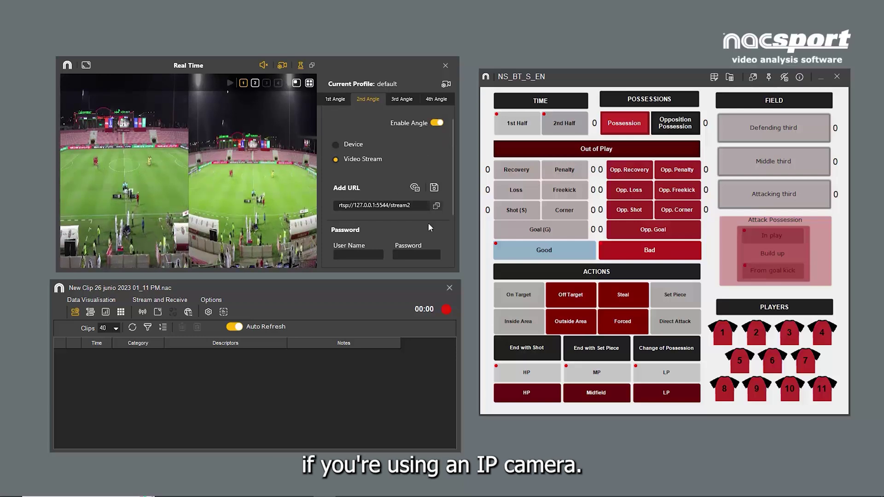
{"action": "left_click", "coordinate": [403, 100]}
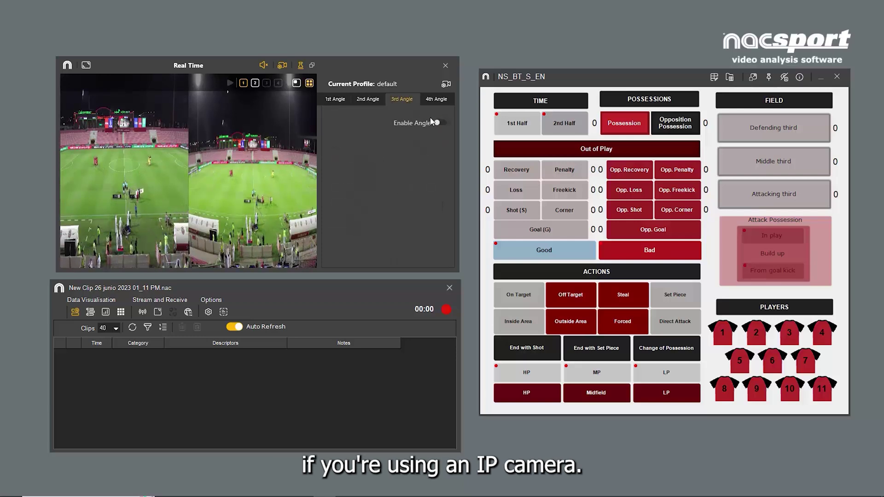
{"action": "left_click", "coordinate": [434, 101]}
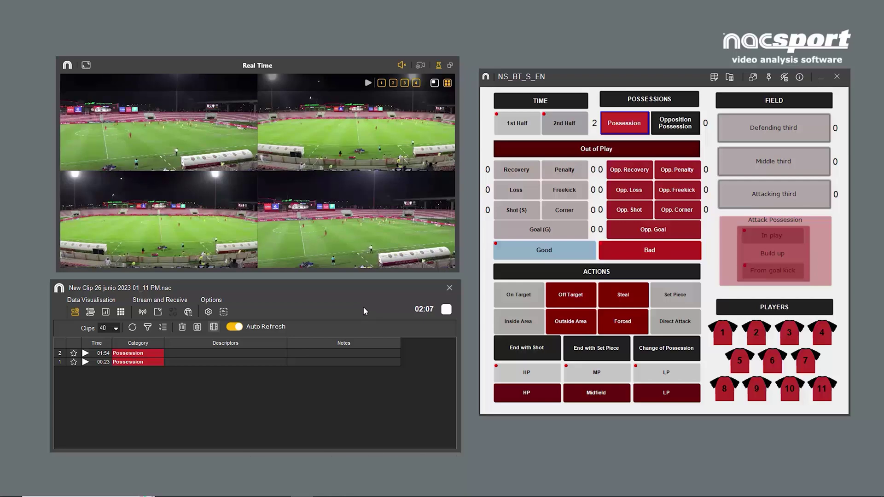
Export the 01:54 Possession clip as a video and browse to the Documents folder.
{"action": "left_click", "coordinate": [172, 352]}
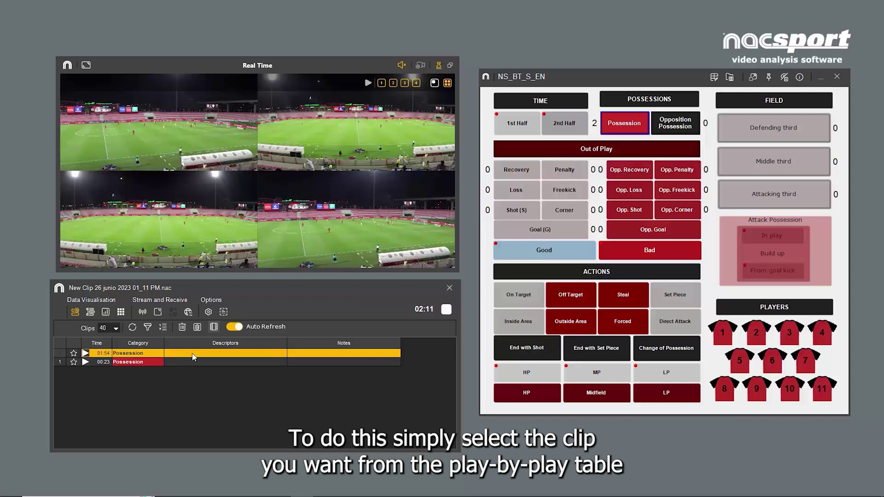
{"action": "left_click", "coordinate": [214, 327]}
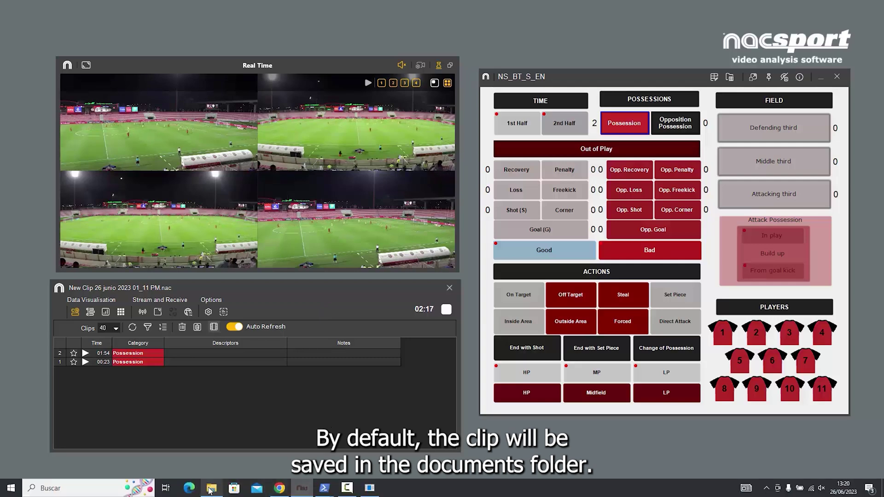
{"action": "left_click", "coordinate": [211, 495]}
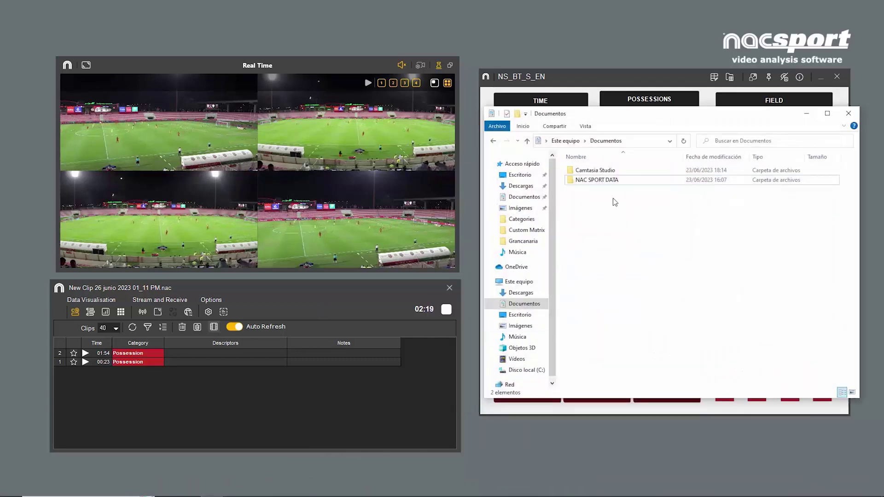
Locate 2_Possession_(kUN).mp4 in NAC SPORT DATA > Videos > New Clip 26 junio 2023 01_11 PM, then close Explorer.
{"action": "double_click", "coordinate": [619, 180]}
{"action": "double_click", "coordinate": [593, 267]}
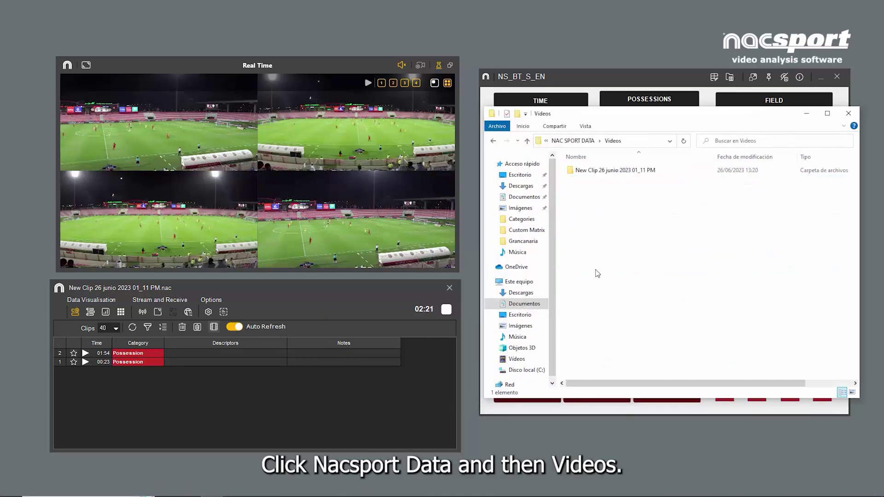
{"action": "double_click", "coordinate": [643, 171]}
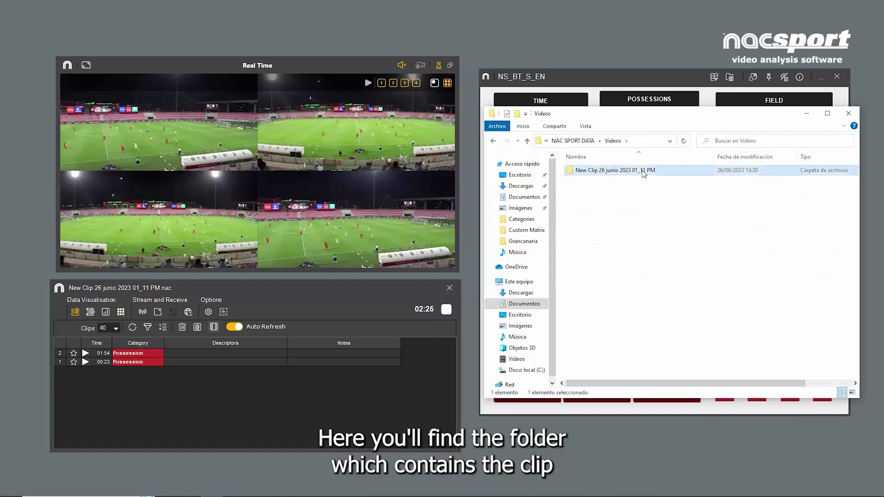
{"action": "key", "text": "Down"}
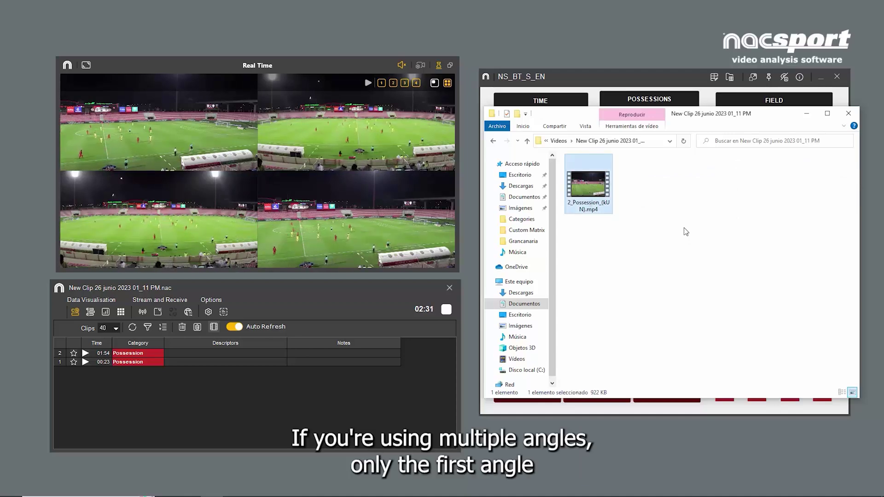
{"action": "left_click", "coordinate": [847, 116]}
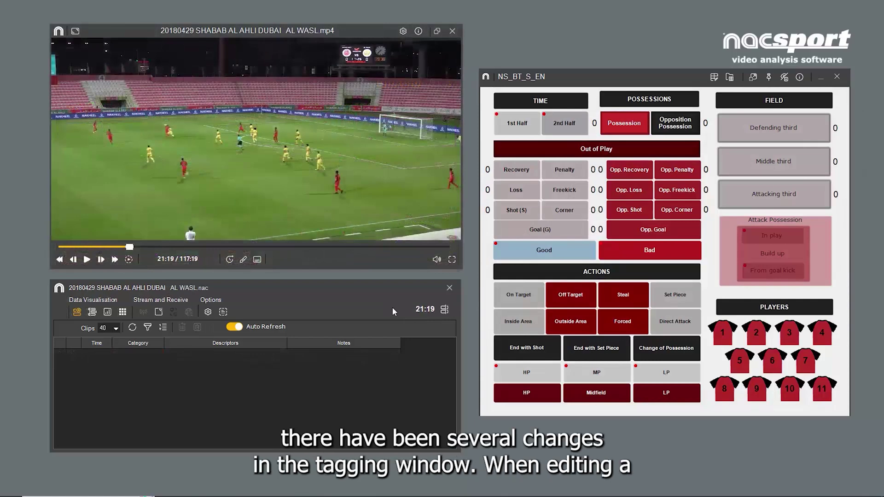
Open the Buttons editor for the NS_BT_S_EN tagging window.
{"action": "left_click", "coordinate": [714, 76]}
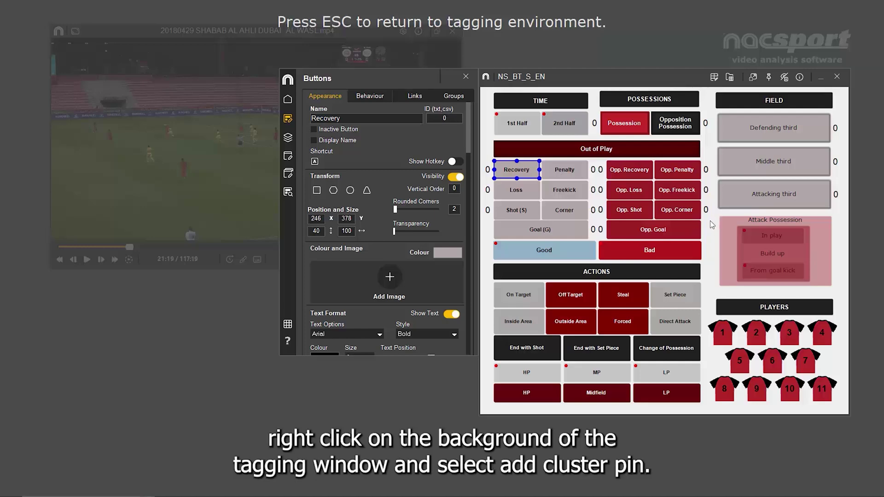
Add a cluster pin onto the In play button of Attack Possession.
{"action": "right_click", "coordinate": [712, 225]}
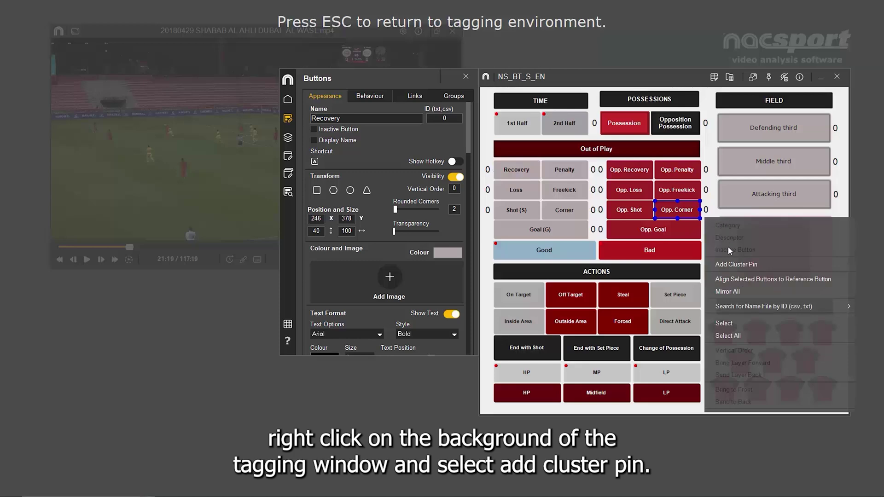
{"action": "left_click", "coordinate": [768, 265]}
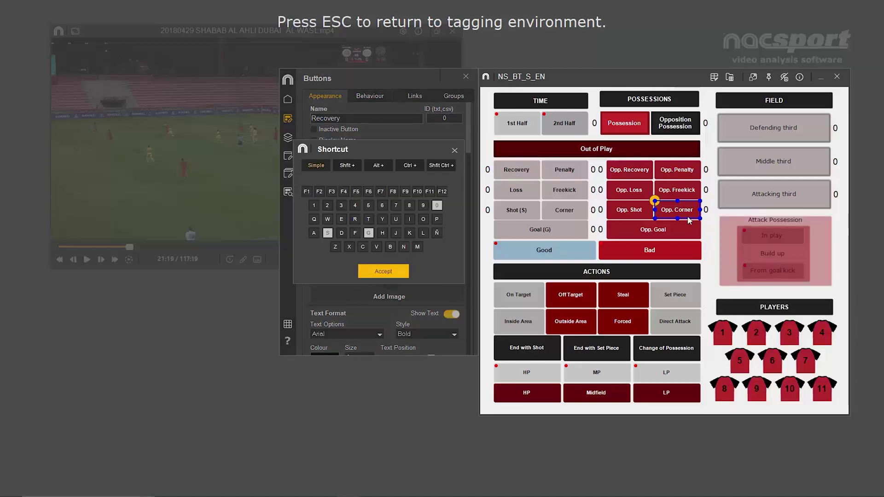
{"action": "left_click", "coordinate": [710, 228]}
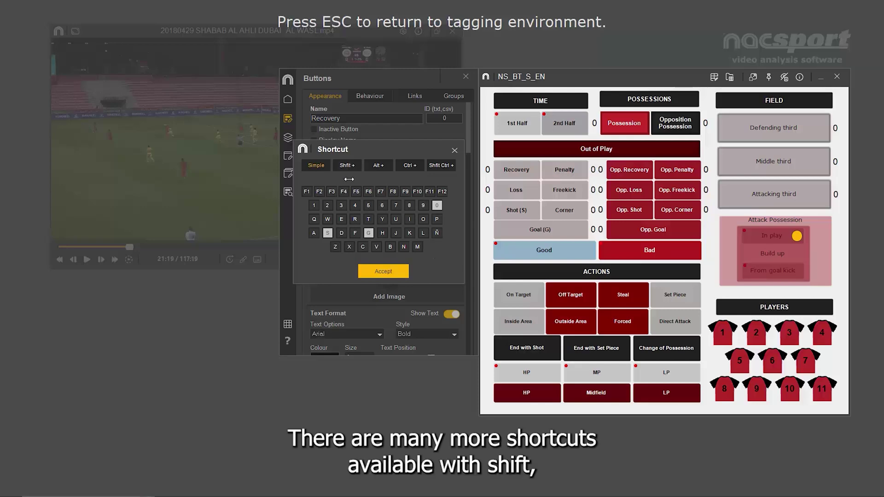
Assign W as the cluster pin's shortcut, accept it, and exit button editing.
{"action": "left_click", "coordinate": [354, 166]}
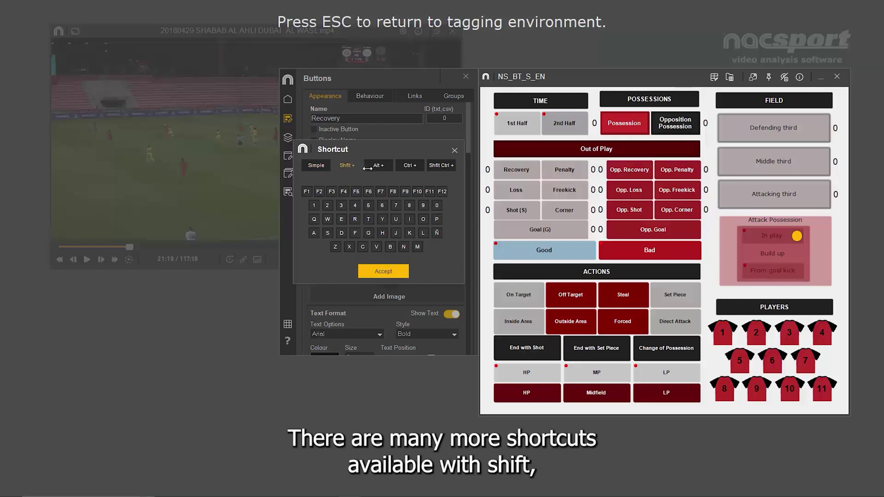
{"action": "left_click", "coordinate": [371, 166]}
{"action": "left_click", "coordinate": [409, 165]}
{"action": "left_click", "coordinate": [441, 165]}
{"action": "left_click", "coordinate": [317, 165]}
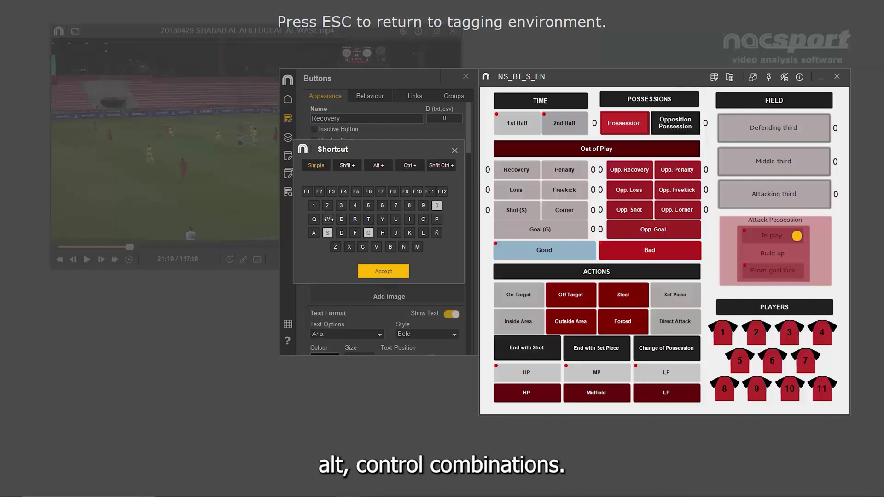
{"action": "left_click", "coordinate": [328, 219]}
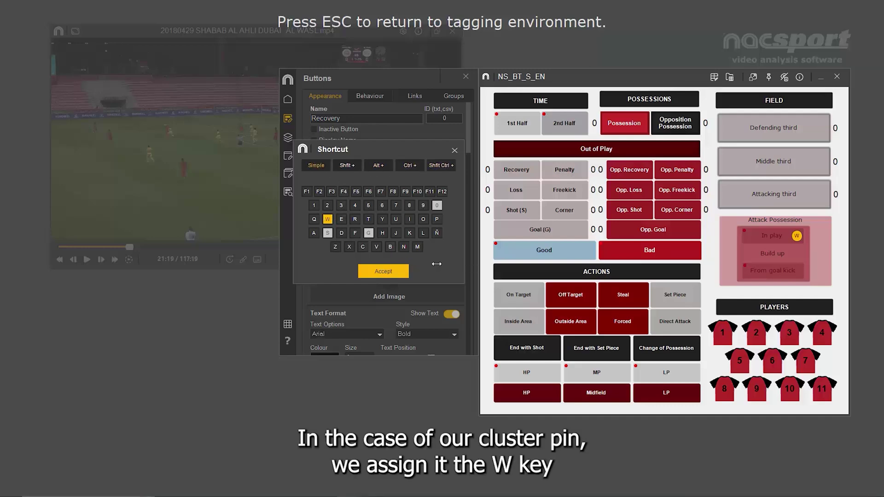
{"action": "left_click", "coordinate": [383, 271]}
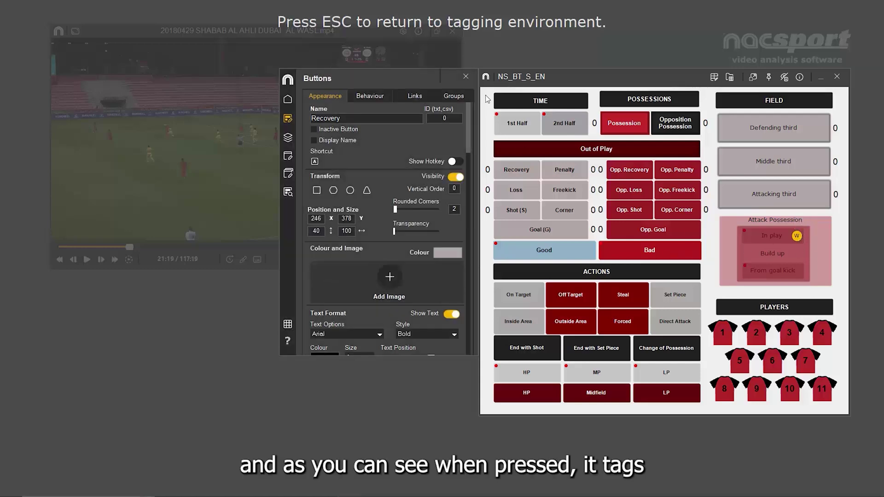
{"action": "key", "text": "Escape"}
Play the match, fire the W cluster pin to tag Attack Possession and In play at 21:22, then pause.
{"action": "key", "text": "space"}
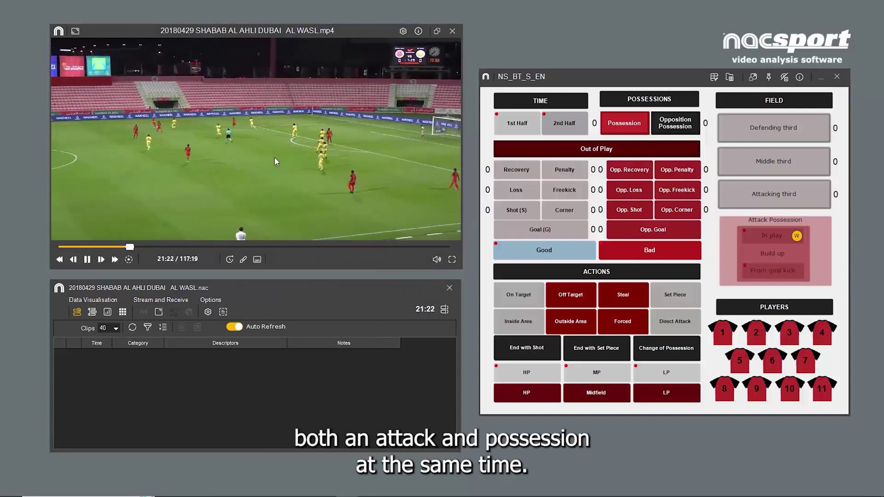
{"action": "key", "text": "w"}
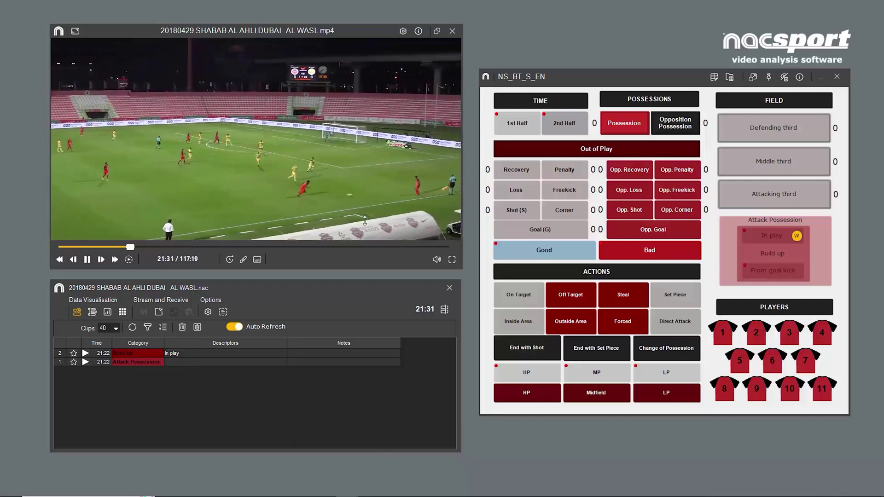
{"action": "left_click", "coordinate": [368, 222]}
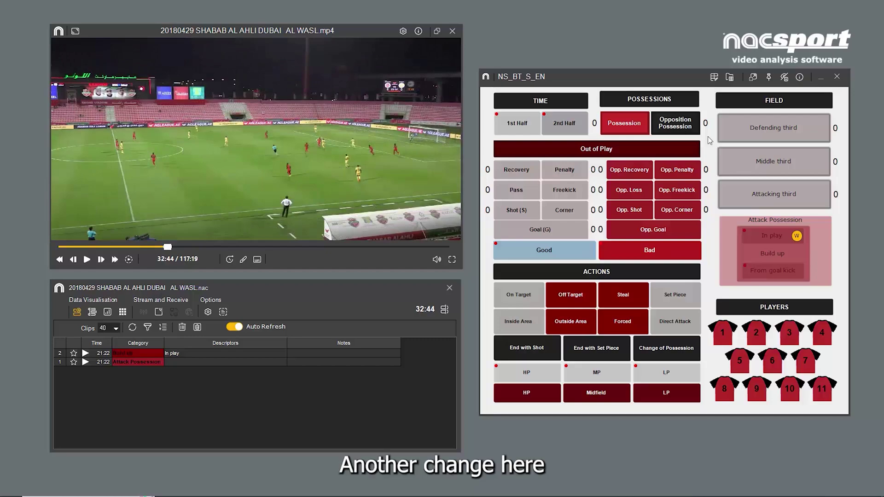
Enable Auto Add as descriptor when active on the Defending third button, then return to tagging.
{"action": "left_click", "coordinate": [714, 78]}
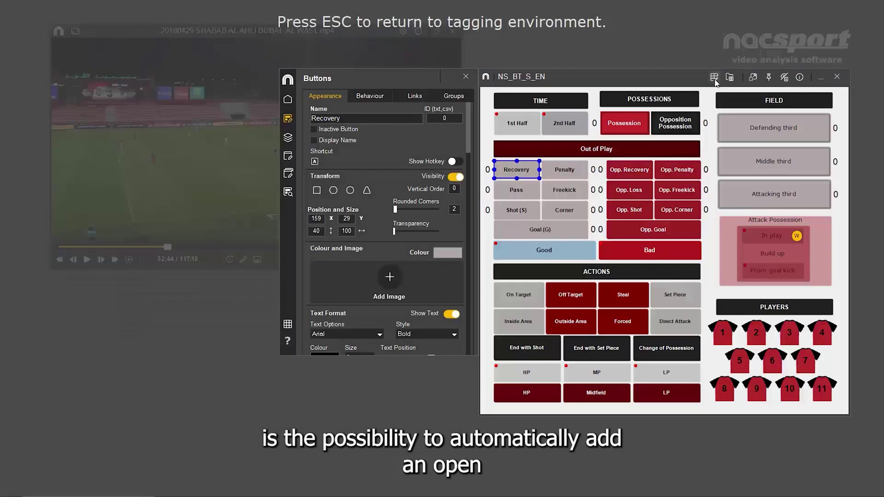
{"action": "left_click", "coordinate": [715, 121]}
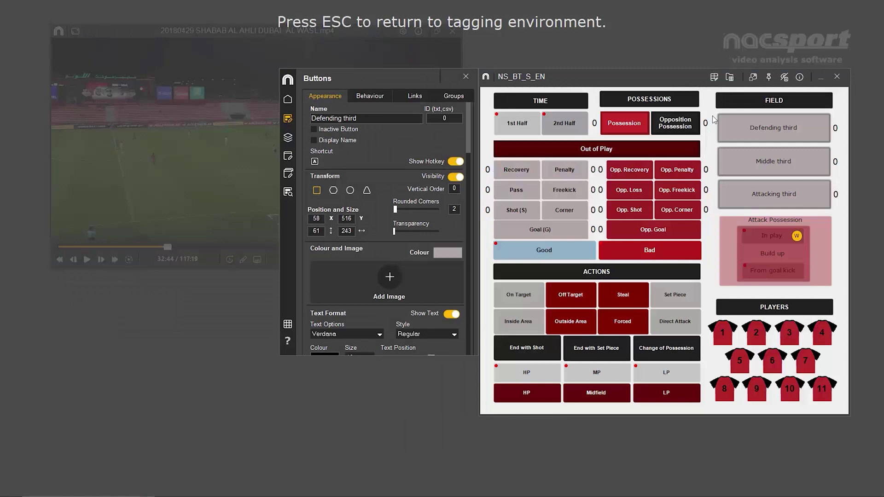
{"action": "left_click", "coordinate": [760, 125]}
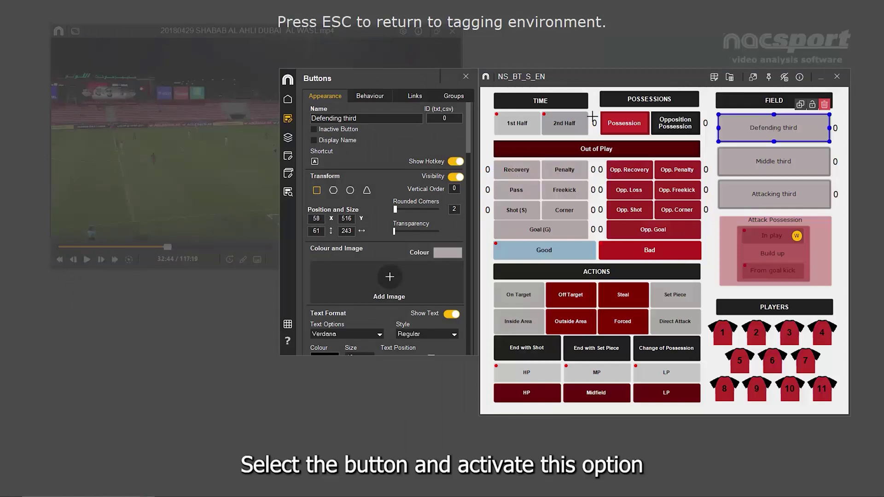
{"action": "left_click", "coordinate": [367, 97]}
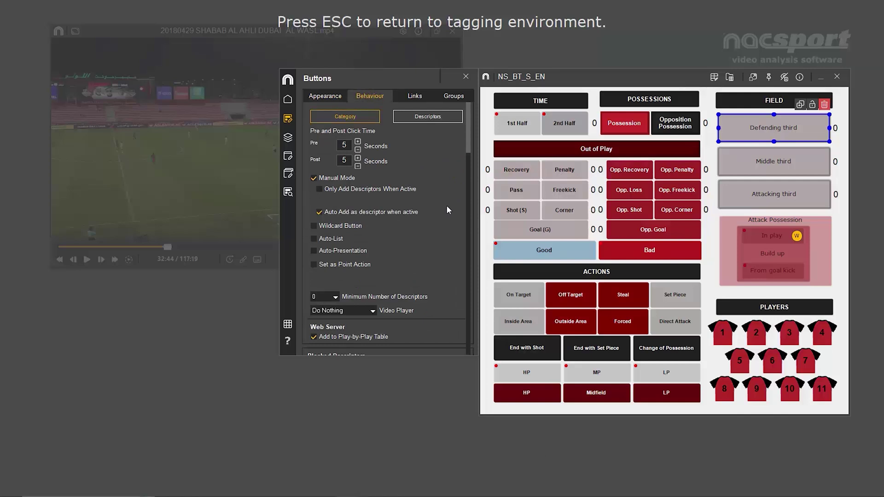
{"action": "left_click", "coordinate": [466, 77]}
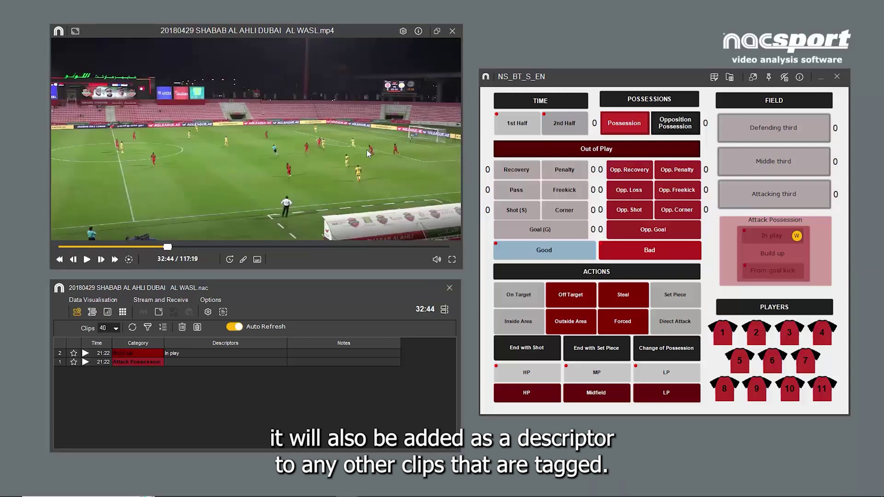
Tag one Pass during each of the Defending, Middle and Attacking third clips, closing each third.
{"action": "key", "text": "space"}
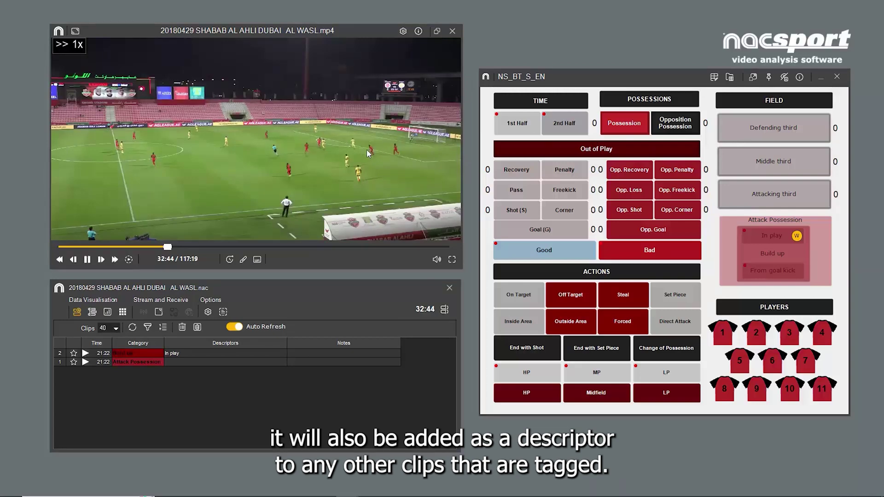
{"action": "left_click", "coordinate": [751, 129]}
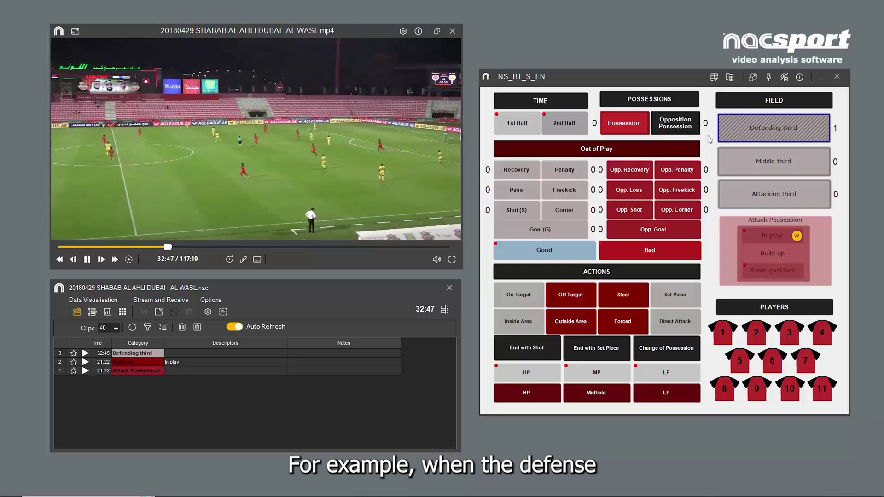
{"action": "left_click", "coordinate": [517, 190]}
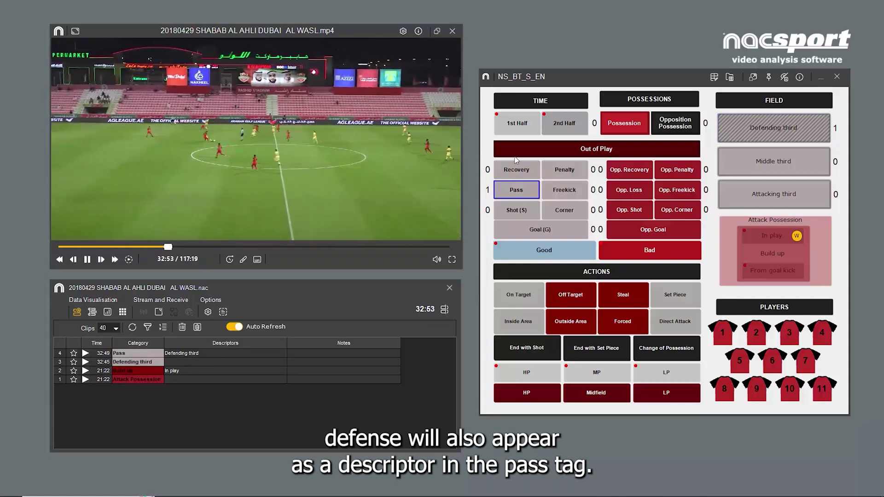
{"action": "left_click", "coordinate": [771, 161]}
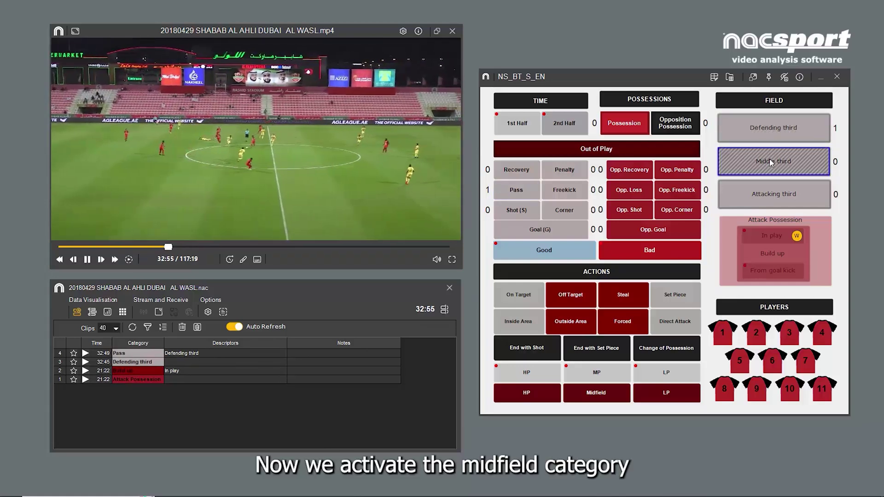
{"action": "left_click", "coordinate": [514, 190]}
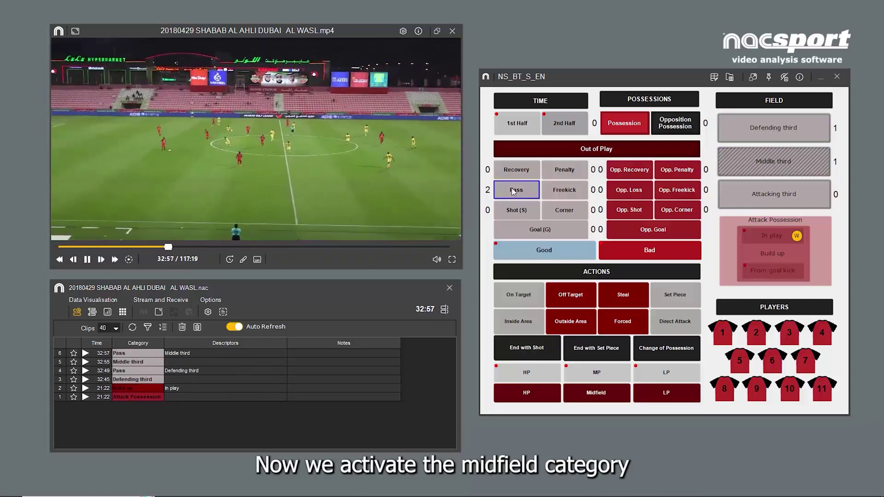
{"action": "left_click", "coordinate": [756, 160]}
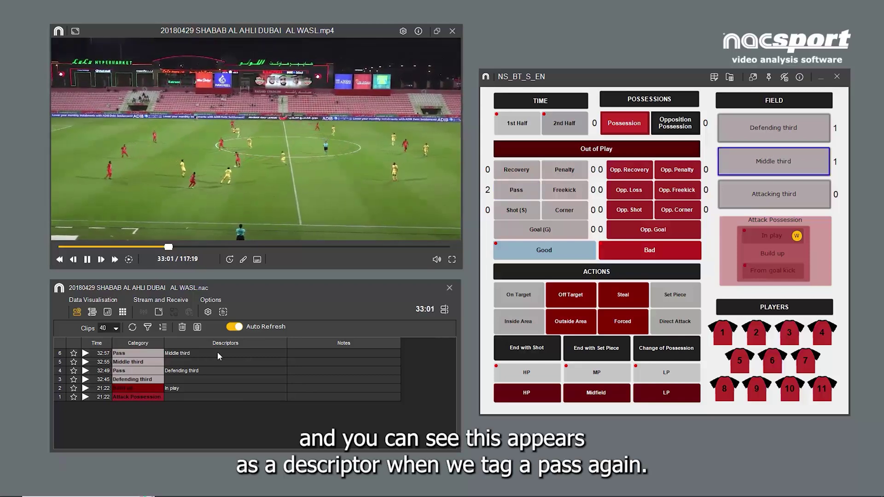
{"action": "left_click", "coordinate": [773, 193]}
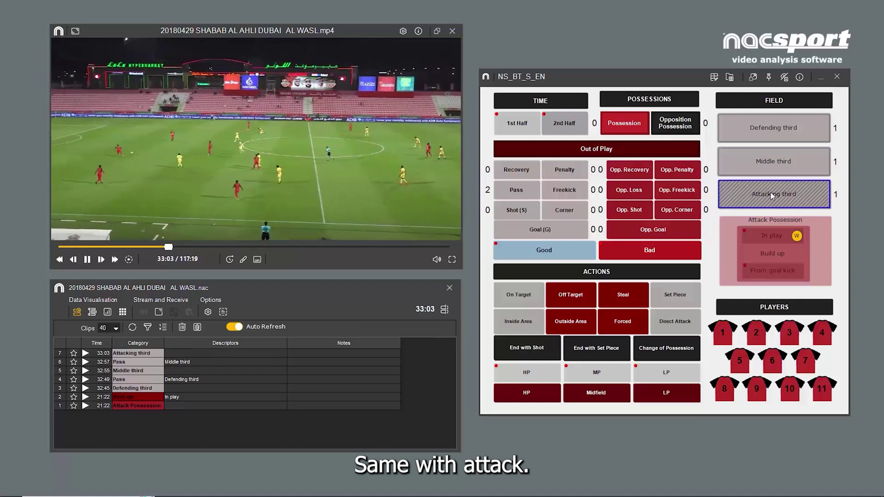
{"action": "left_click", "coordinate": [519, 195]}
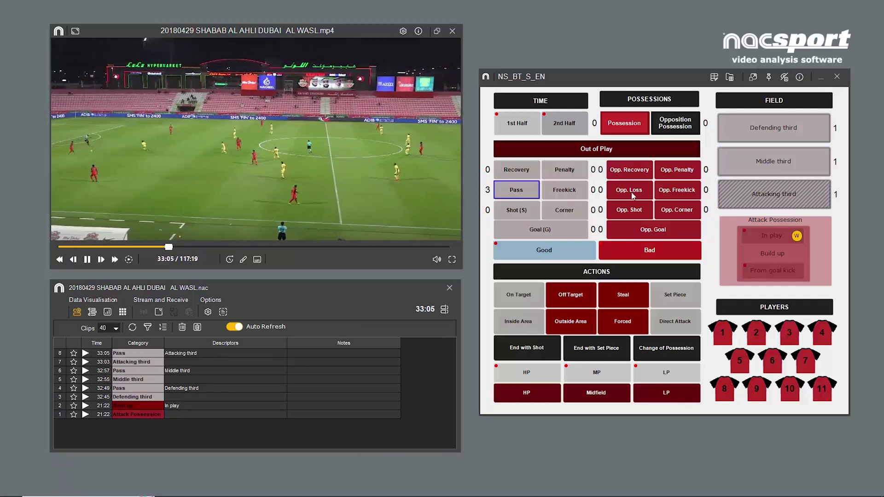
{"action": "left_click", "coordinate": [753, 195]}
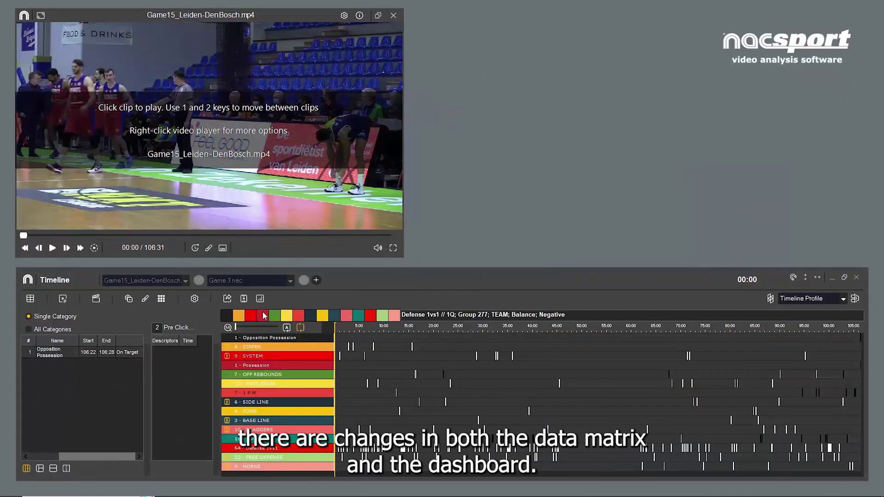
Open the Game 3 Data Matrix and filter clips by the FORWARD and MIDFIELD groups.
{"action": "left_click", "coordinate": [161, 299]}
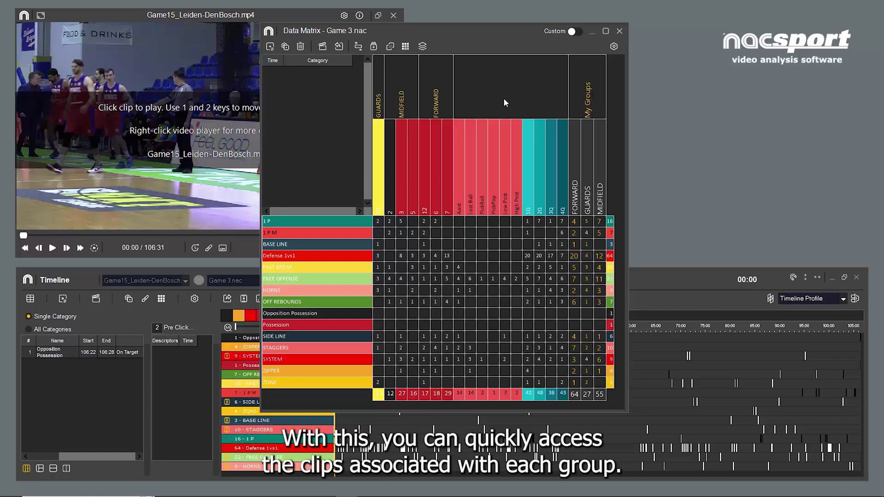
{"action": "left_click", "coordinate": [438, 99]}
{"action": "scroll", "coordinate": [368, 90], "scroll_direction": "up", "scroll_amount": 3}
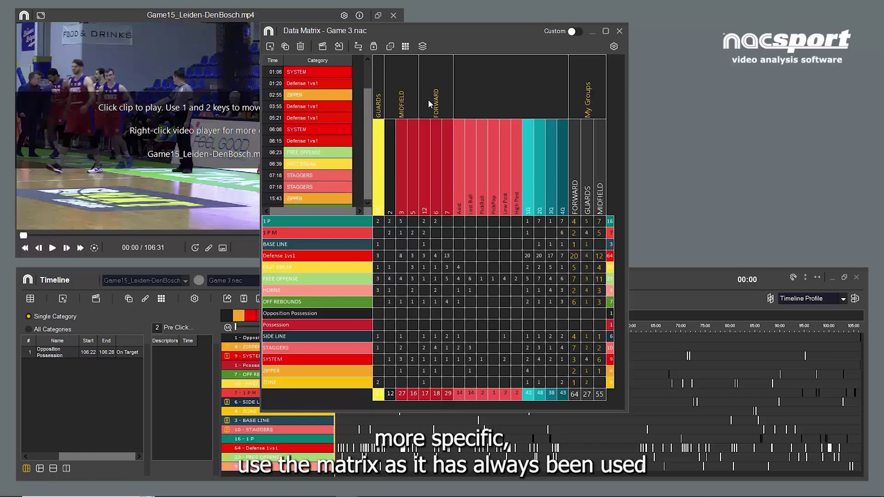
{"action": "left_click", "coordinate": [429, 158]}
{"action": "left_click", "coordinate": [439, 164]}
{"action": "left_click", "coordinate": [447, 166]}
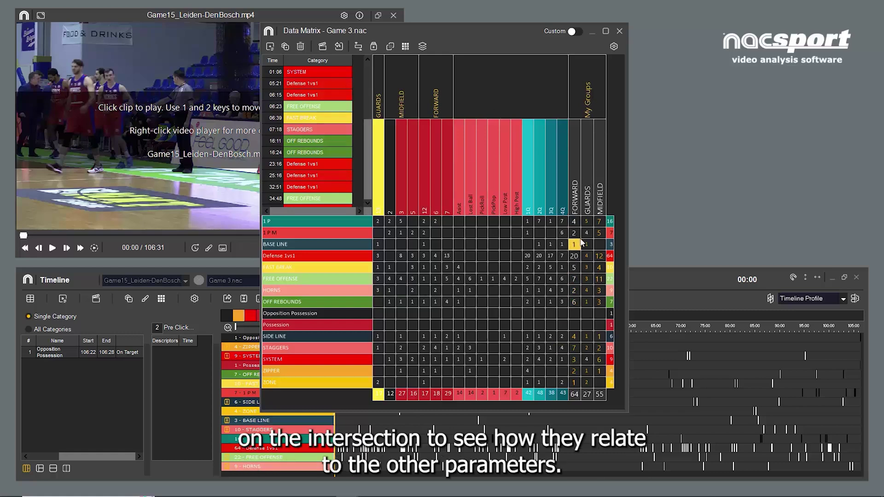
{"action": "left_click", "coordinate": [576, 189]}
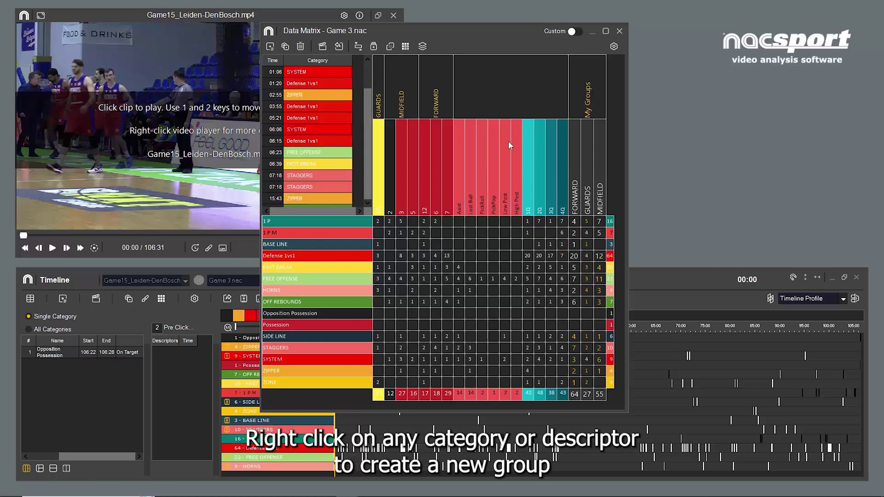
Add a descriptor to the existing FORWARD group.
{"action": "right_click", "coordinate": [460, 134]}
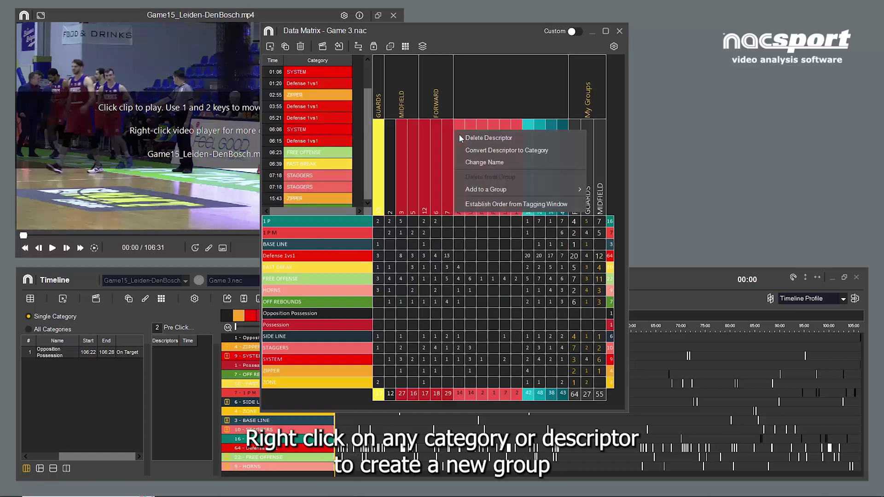
{"action": "mouse_move", "coordinate": [521, 187]}
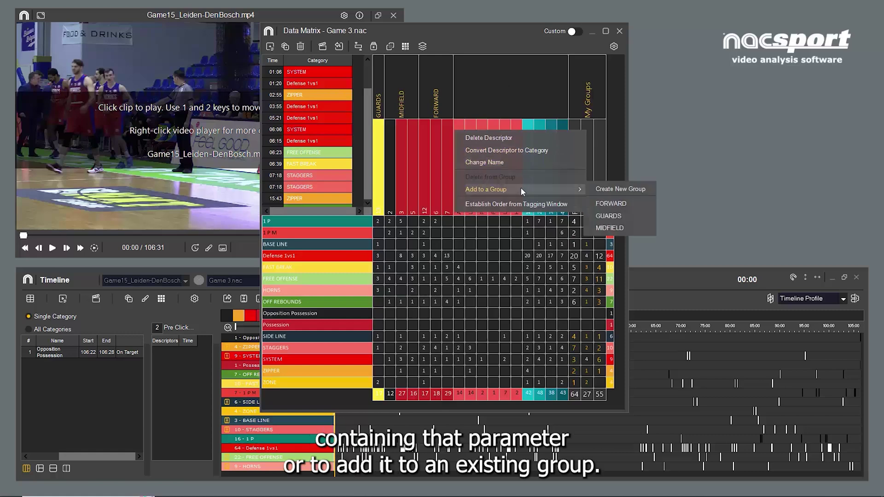
{"action": "left_click", "coordinate": [620, 204]}
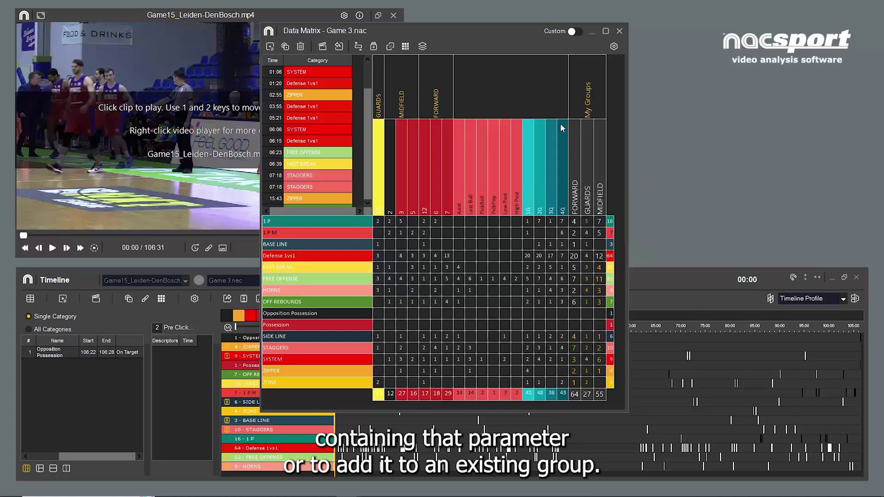
Close the data matrix, open Tactic.dashboard and bring up the 12 HORNS clips.
{"action": "left_click", "coordinate": [620, 31]}
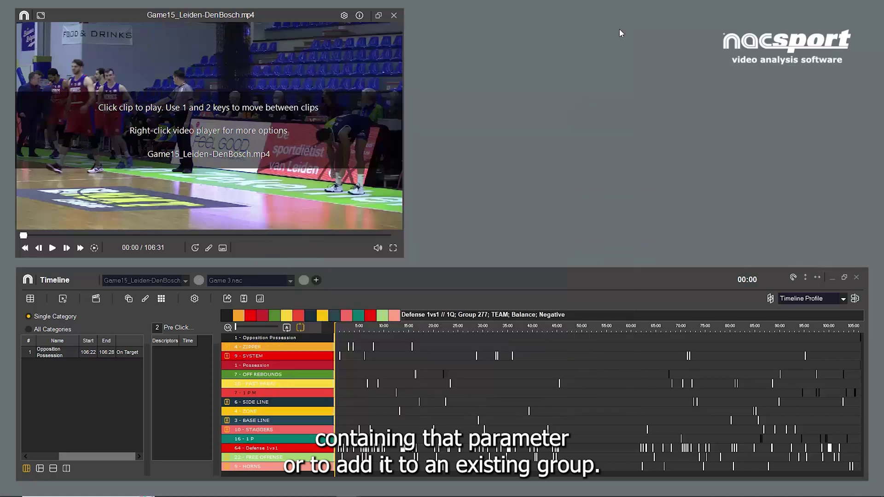
{"action": "left_click", "coordinate": [260, 300]}
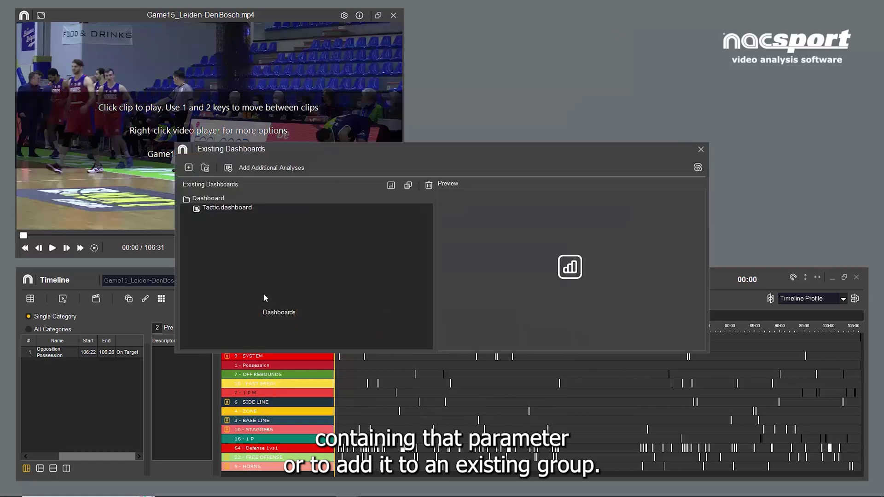
{"action": "double_click", "coordinate": [239, 209]}
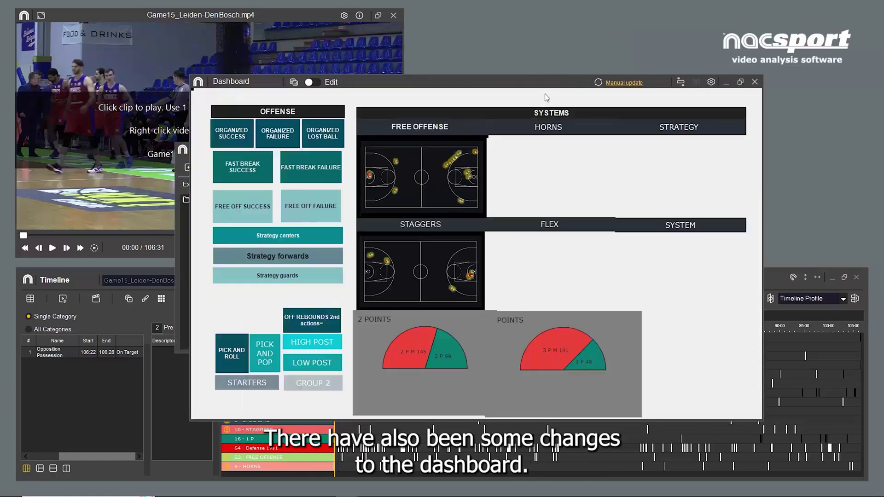
{"action": "left_click_drag", "start_coordinate": [553, 87], "coordinate": [536, 81]}
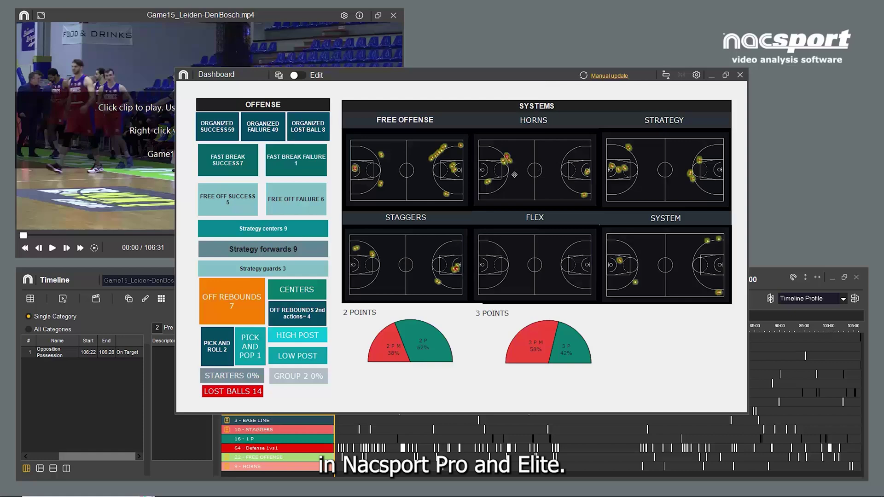
{"action": "left_click", "coordinate": [529, 165]}
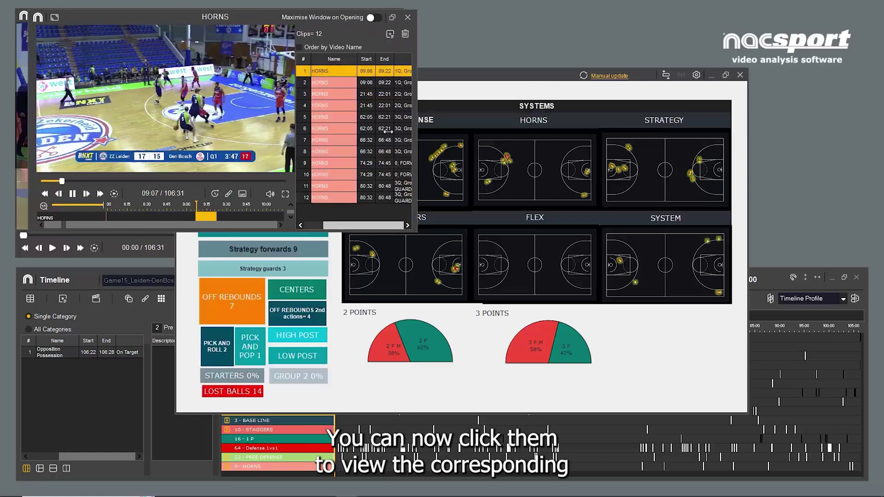
Play several more HORNS clips up to the tenth, then close the clip list.
{"action": "left_click", "coordinate": [352, 96]}
{"action": "left_click", "coordinate": [346, 129]}
{"action": "left_click", "coordinate": [344, 142]}
{"action": "left_click", "coordinate": [343, 156]}
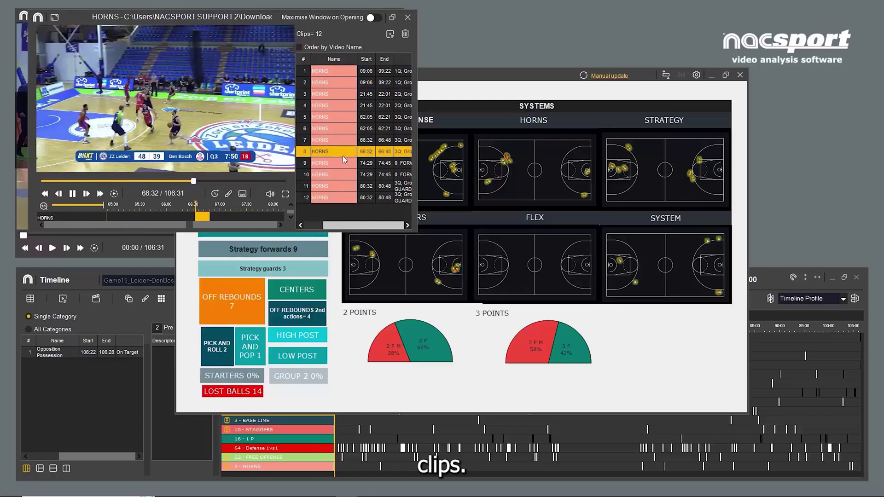
{"action": "left_click", "coordinate": [343, 174]}
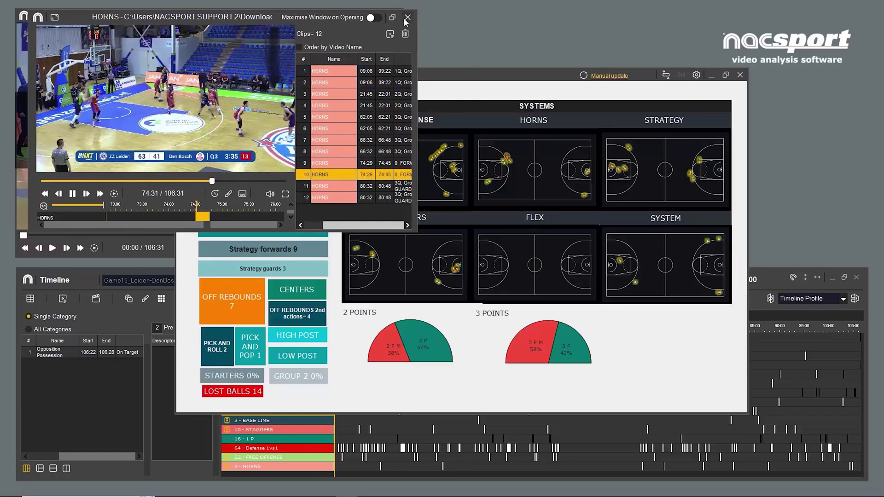
{"action": "left_click", "coordinate": [407, 18]}
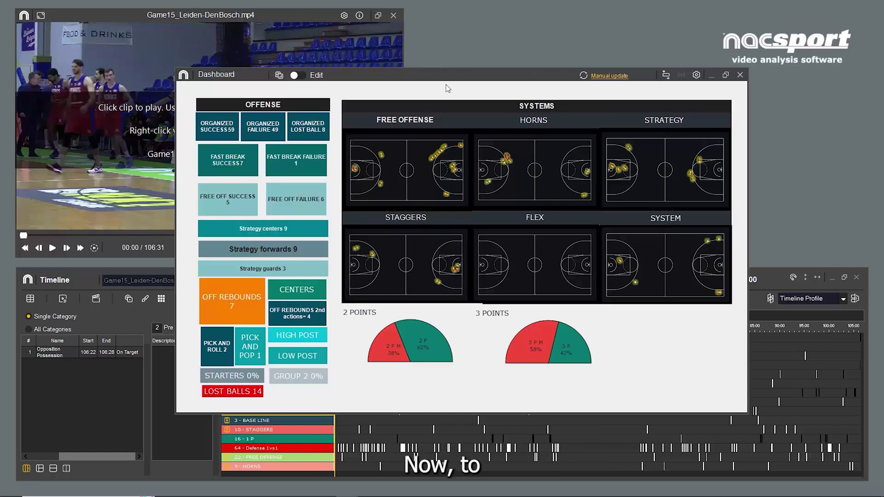
{"action": "left_click", "coordinate": [295, 76]}
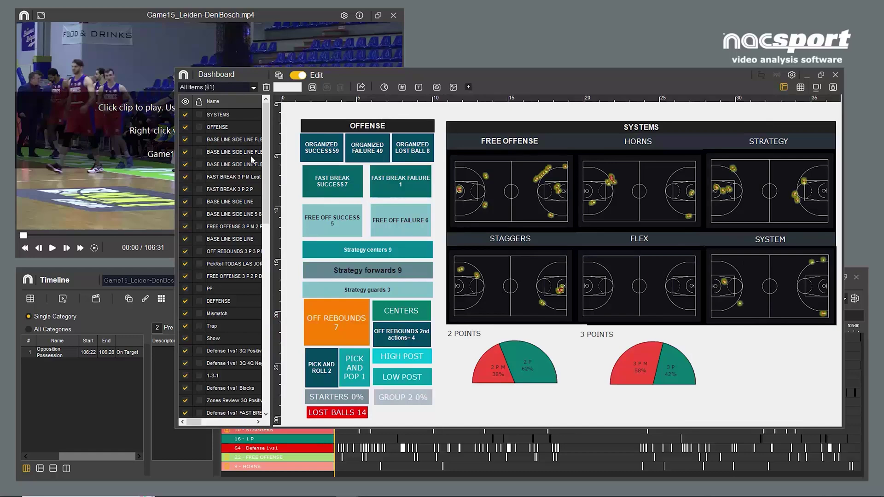
{"action": "left_click", "coordinate": [227, 141]}
{"action": "left_click", "coordinate": [227, 165]}
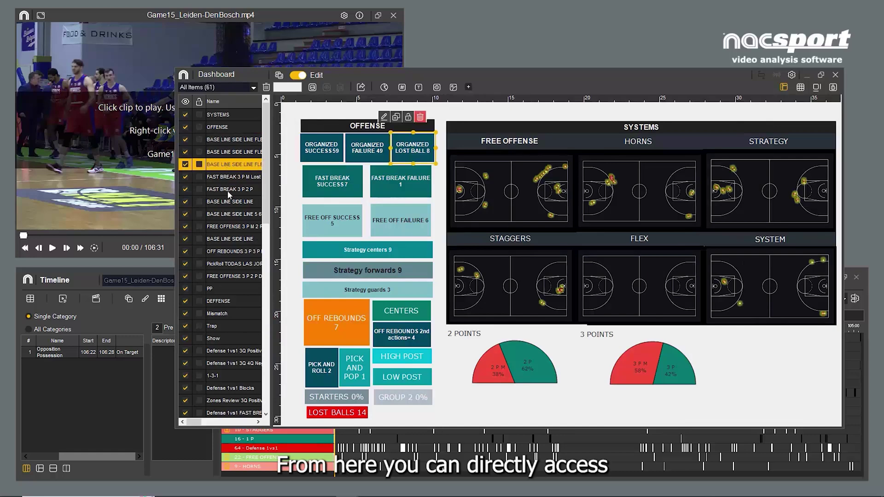
{"action": "left_click", "coordinate": [229, 189]}
{"action": "left_click", "coordinate": [230, 214]}
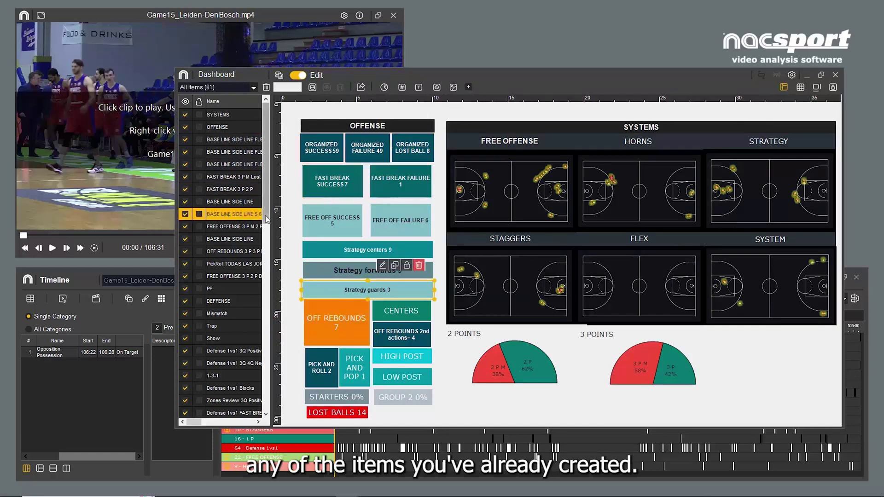
{"action": "left_click", "coordinate": [253, 88]}
{"action": "scroll", "coordinate": [252, 133], "scroll_direction": "down", "scroll_amount": 2}
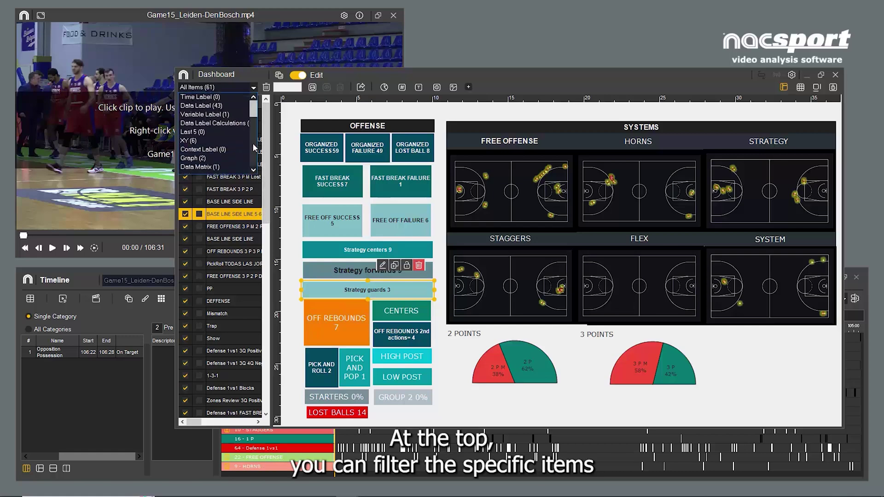
{"action": "left_click", "coordinate": [224, 158]}
{"action": "left_click", "coordinate": [221, 131]}
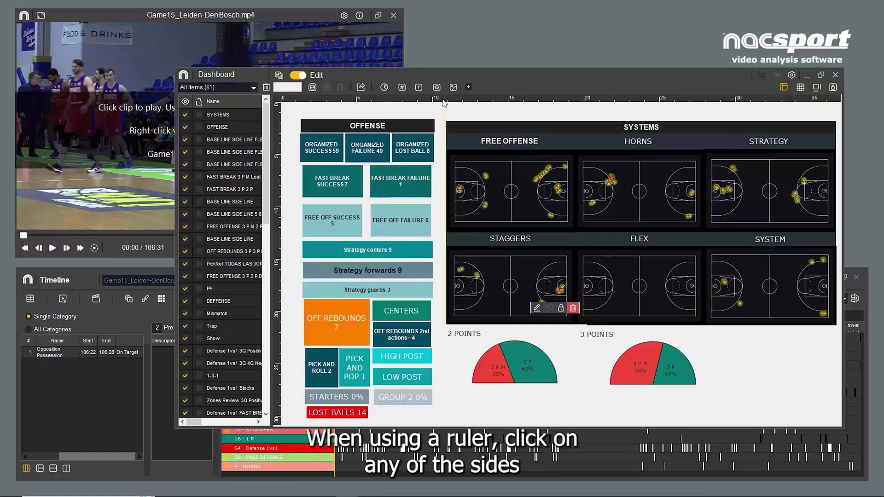
Add a horizontal guide from the left ruler and nudge both guides into alignment.
{"action": "left_click", "coordinate": [278, 203]}
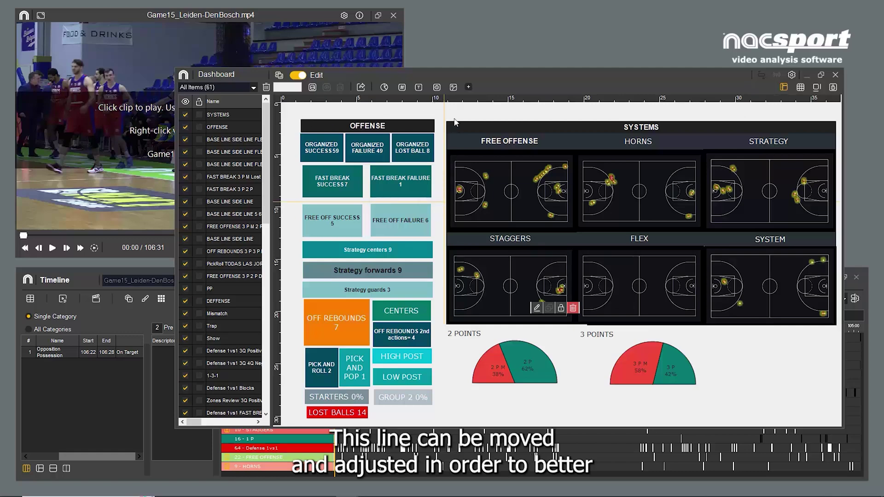
{"action": "left_click_drag", "start_coordinate": [444, 99], "coordinate": [435, 98]}
{"action": "left_click_drag", "start_coordinate": [275, 202], "coordinate": [276, 197]}
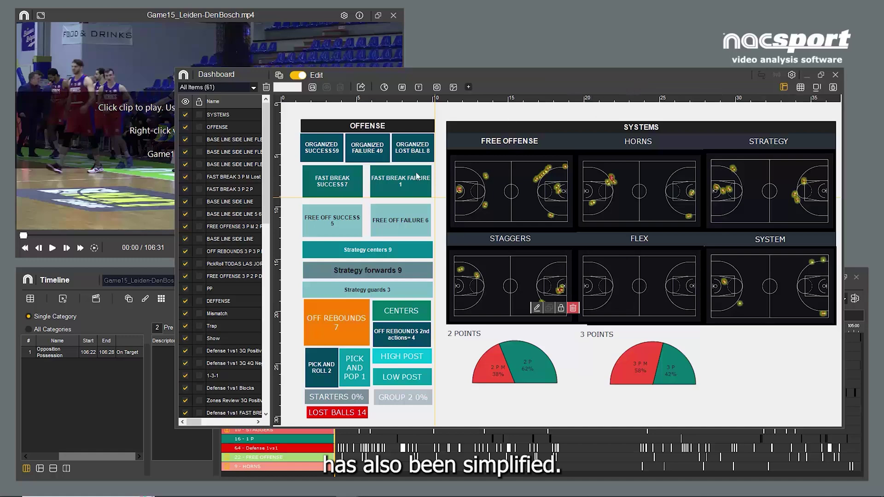
Stretch the FAST BREAK FAILURE box's right edge a little wider, then show the add-item list.
{"action": "left_click", "coordinate": [402, 187]}
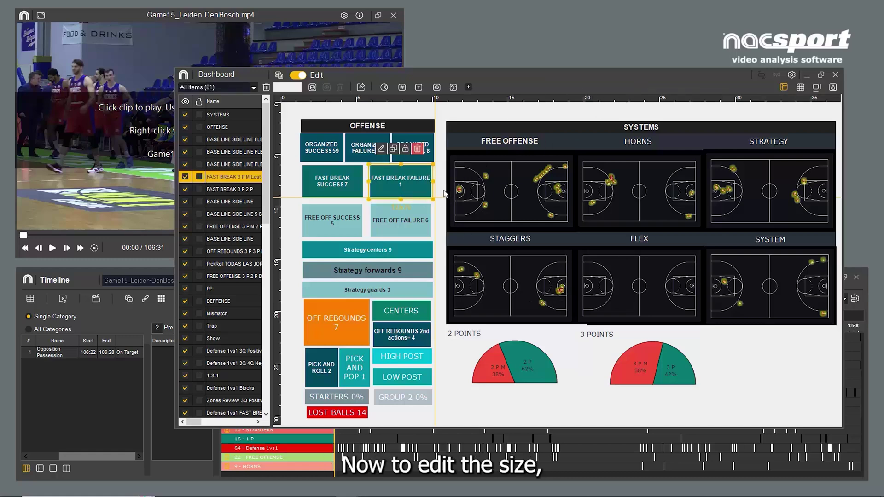
{"action": "left_click_drag", "start_coordinate": [432, 182], "coordinate": [436, 184]}
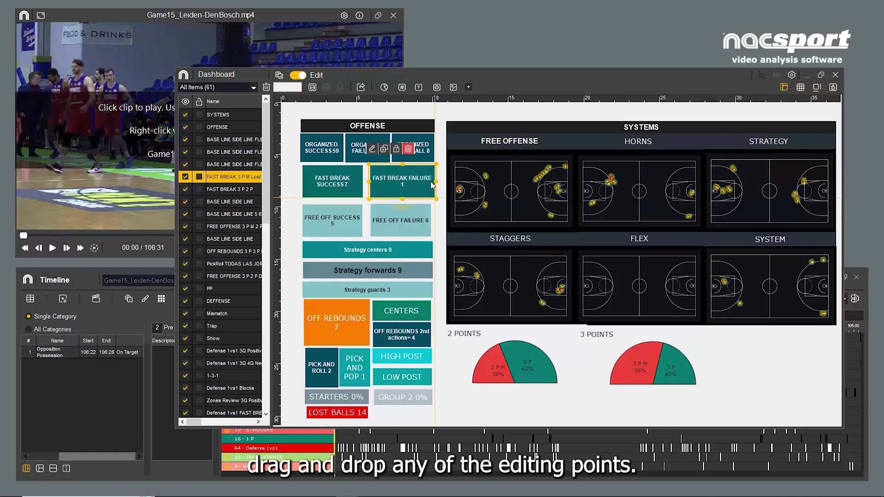
{"action": "left_click", "coordinate": [442, 168]}
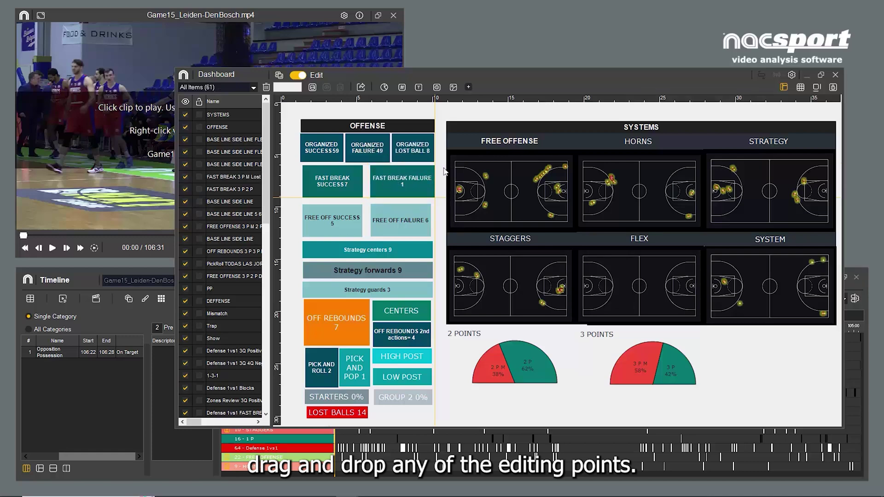
{"action": "left_click", "coordinate": [408, 182]}
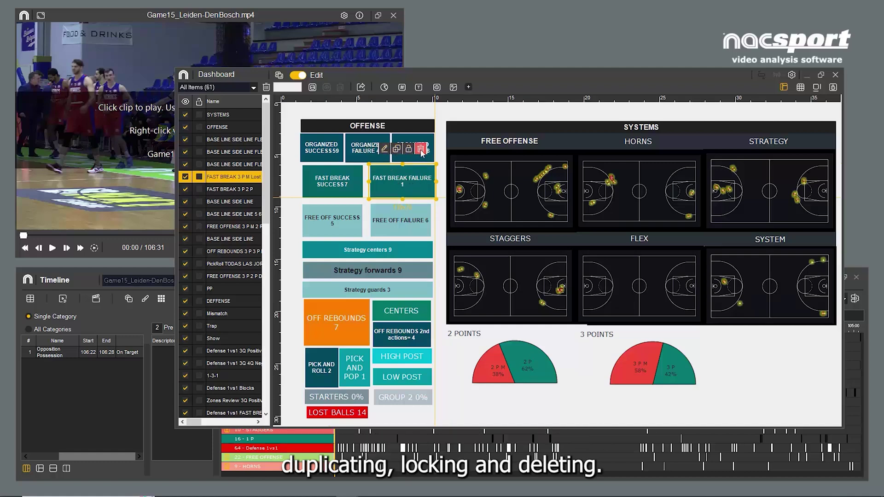
{"action": "left_click", "coordinate": [443, 120]}
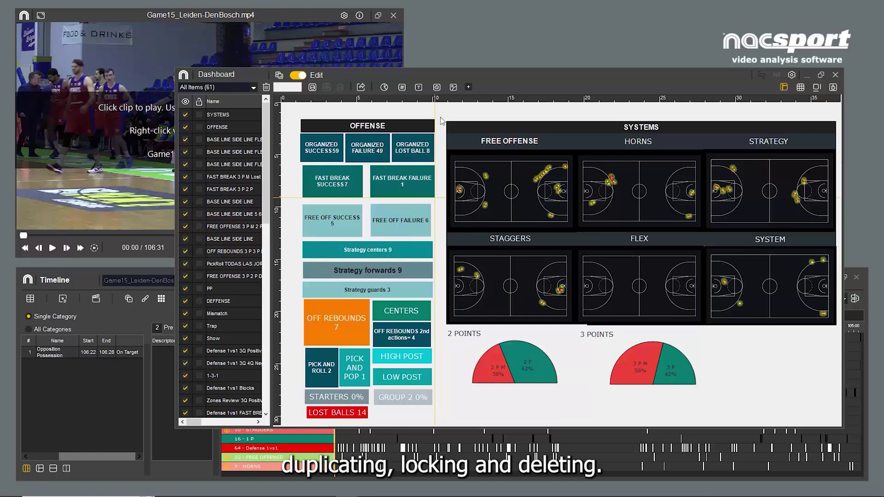
{"action": "left_click", "coordinate": [469, 87]}
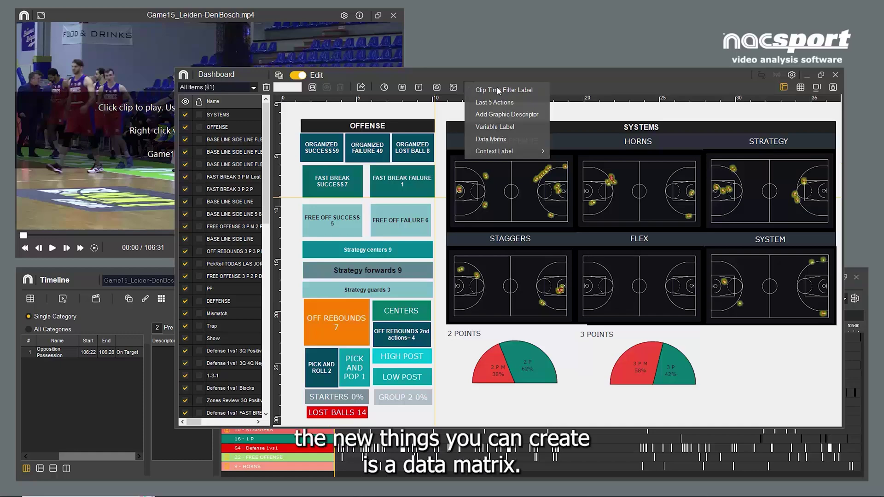
Save a new Data Matrix of FREE OFFENSE, HORNS, SYSTEM and STAGGERS counts by quarter.
{"action": "left_click", "coordinate": [506, 139]}
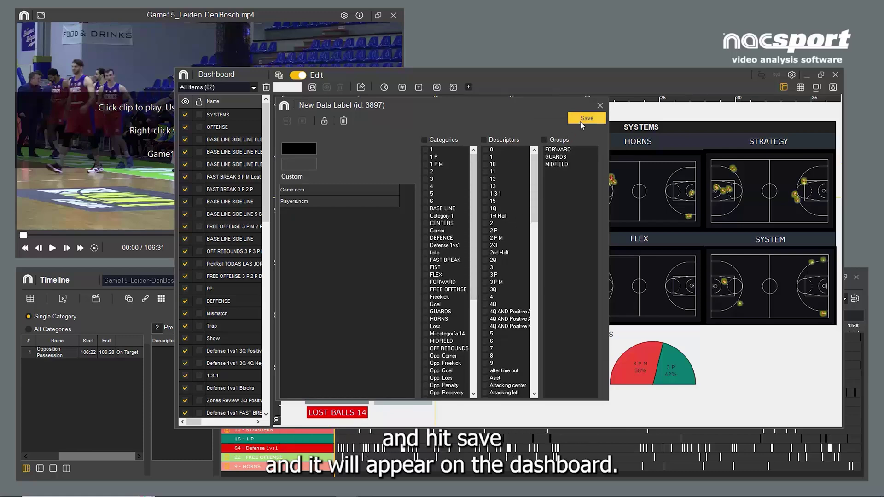
{"action": "left_click", "coordinate": [599, 107]}
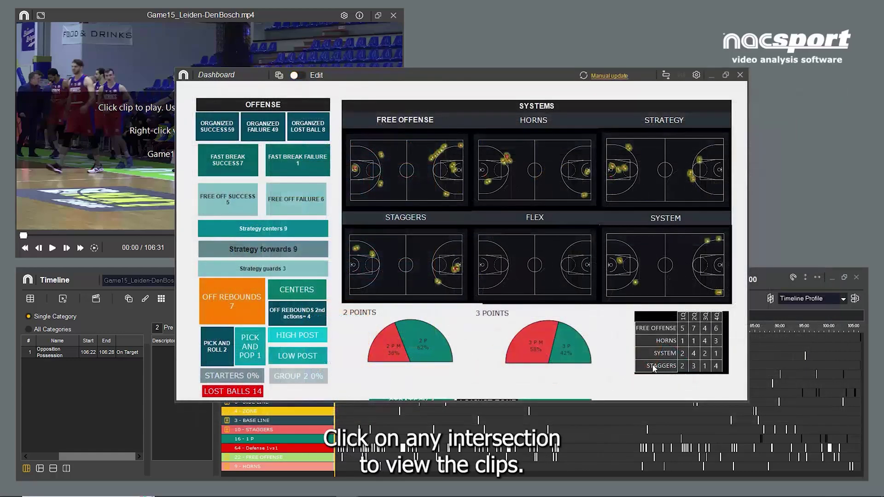
{"action": "left_click", "coordinate": [705, 341]}
{"action": "left_click", "coordinate": [340, 83]}
{"action": "left_click", "coordinate": [339, 94]}
{"action": "left_click", "coordinate": [345, 105]}
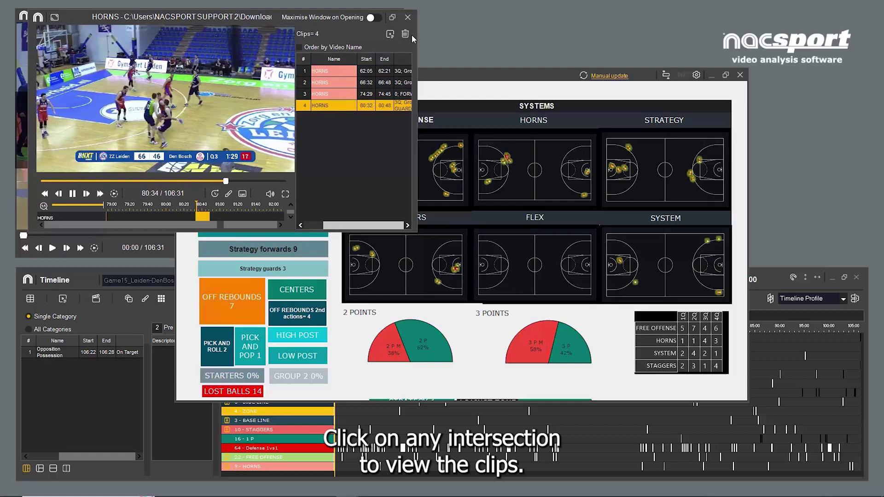
{"action": "left_click", "coordinate": [409, 17]}
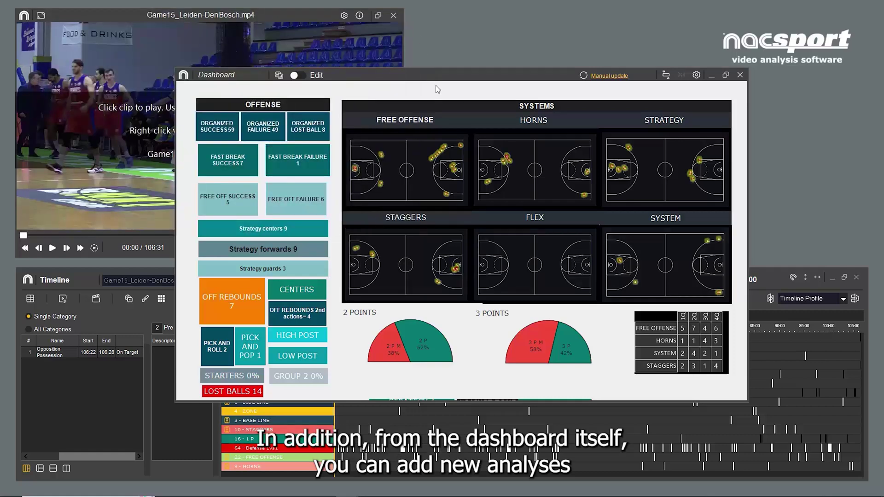
Add Game 2.nac and Game 1.nac from My DBs as extra analyses and save.
{"action": "left_click", "coordinate": [280, 76]}
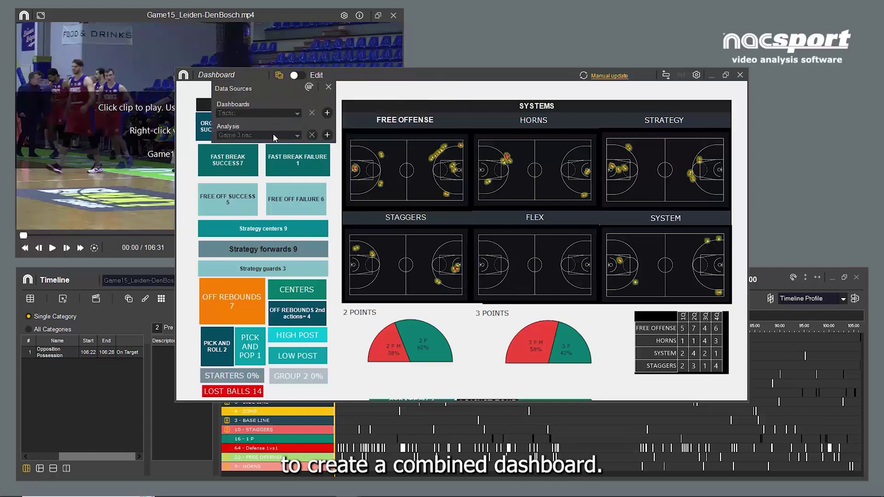
{"action": "left_click", "coordinate": [327, 135]}
{"action": "double_click", "coordinate": [263, 162]}
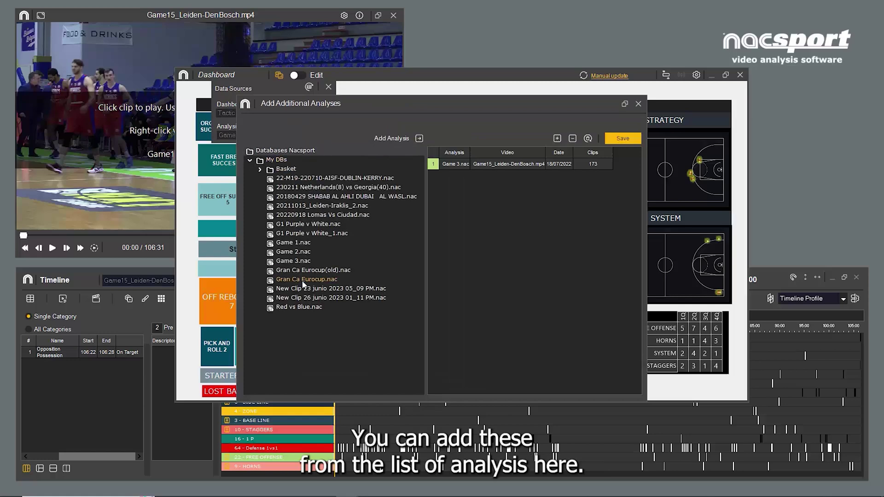
{"action": "left_click", "coordinate": [293, 252]}
{"action": "left_click", "coordinate": [419, 138]}
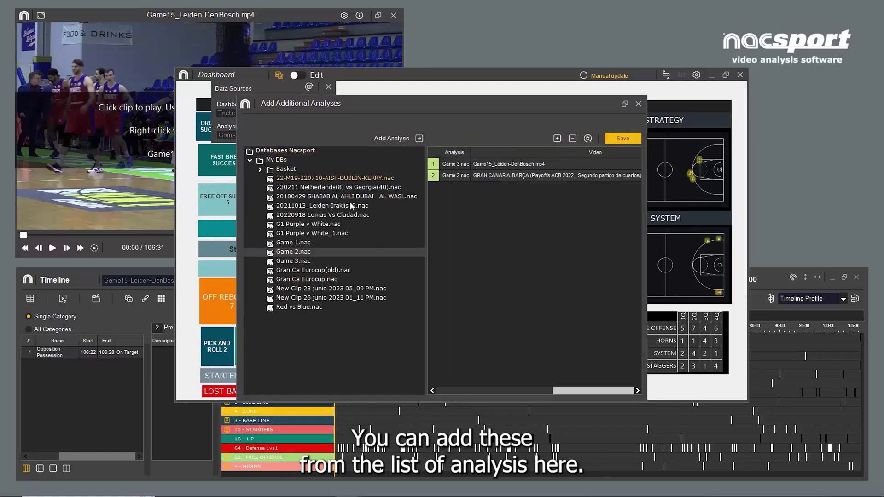
{"action": "left_click", "coordinate": [298, 242]}
{"action": "left_click", "coordinate": [419, 138]}
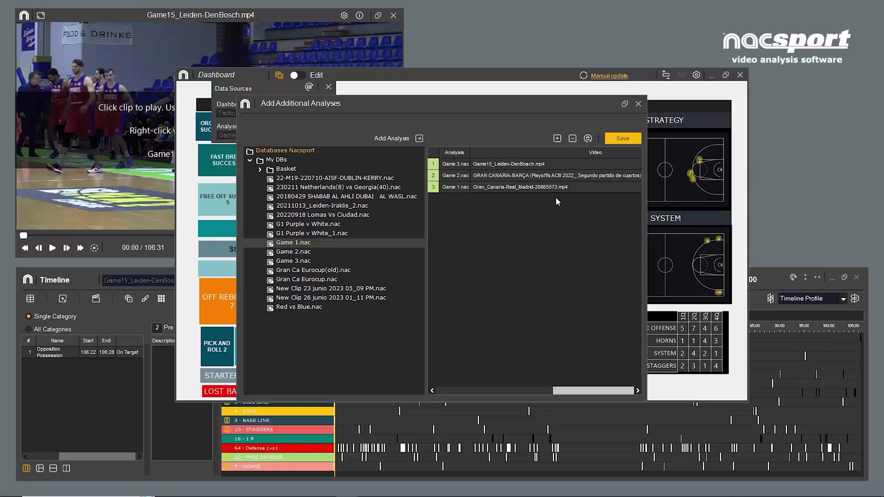
{"action": "left_click", "coordinate": [631, 139]}
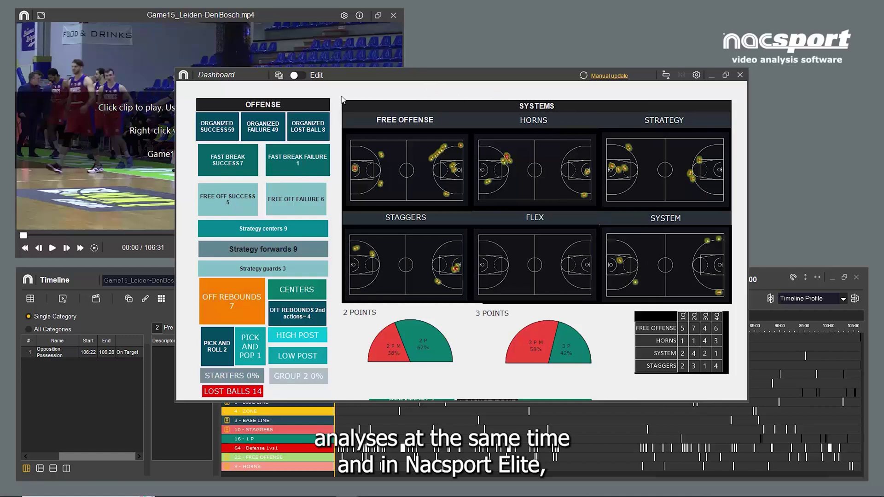
Switch the dashboard's analysis to Game 2.nac, then Game 1.nac, then Combined Analysis.nac.
{"action": "left_click", "coordinate": [282, 78]}
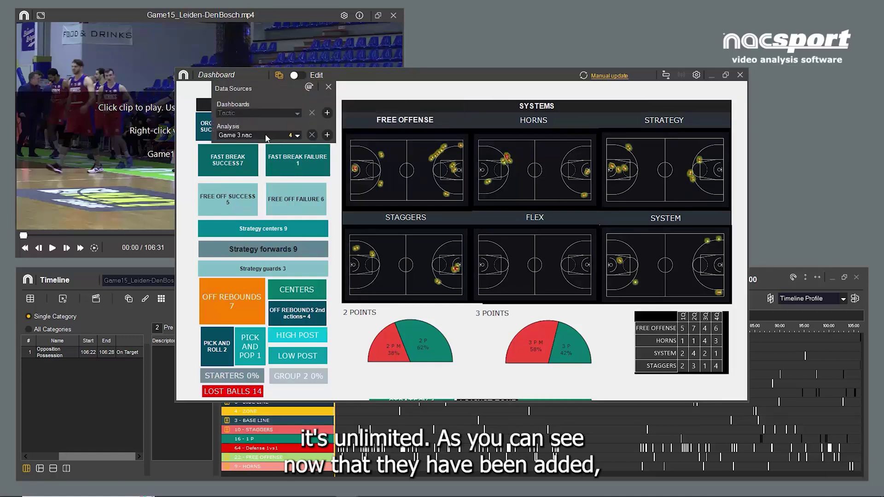
{"action": "left_click", "coordinate": [298, 138]}
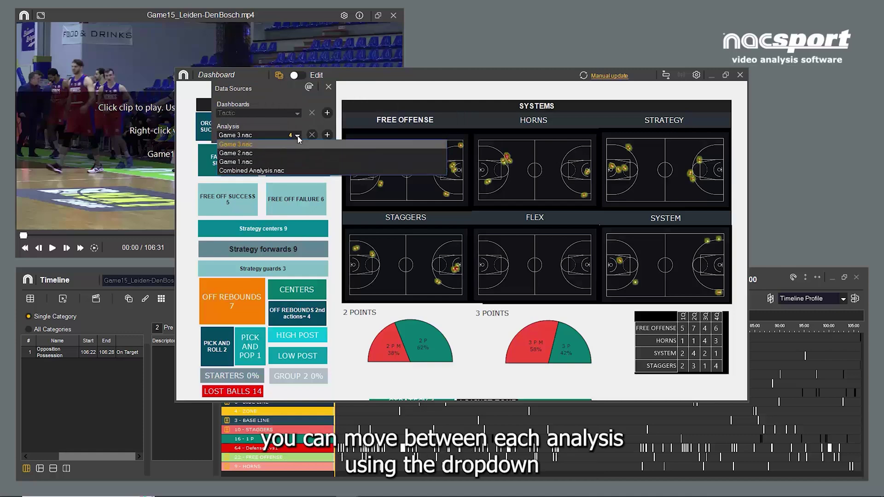
{"action": "left_click", "coordinate": [294, 153]}
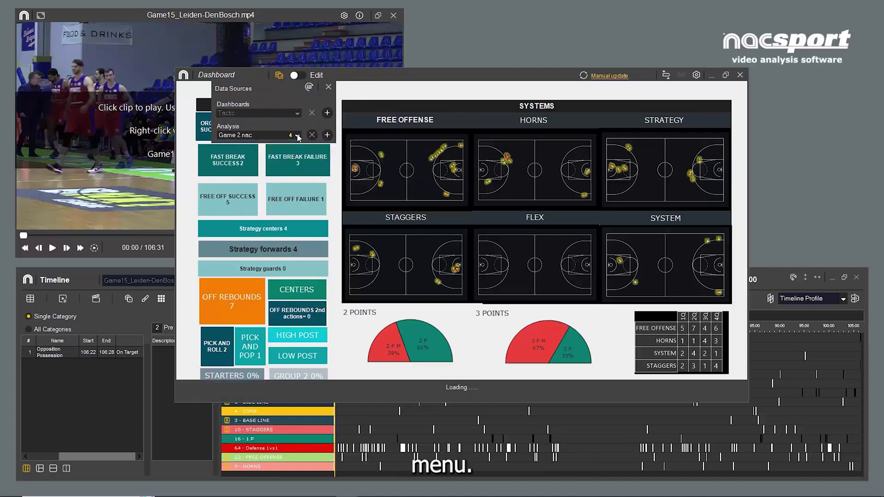
{"action": "left_click", "coordinate": [298, 138]}
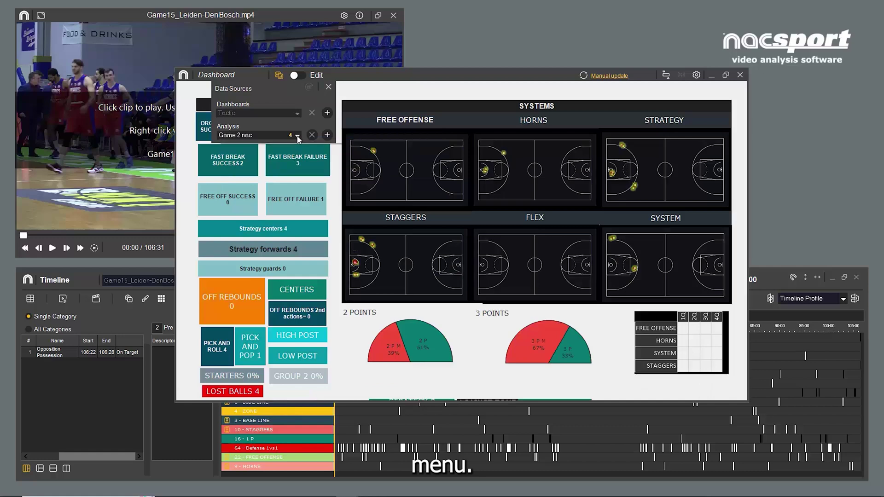
{"action": "left_click", "coordinate": [290, 161]}
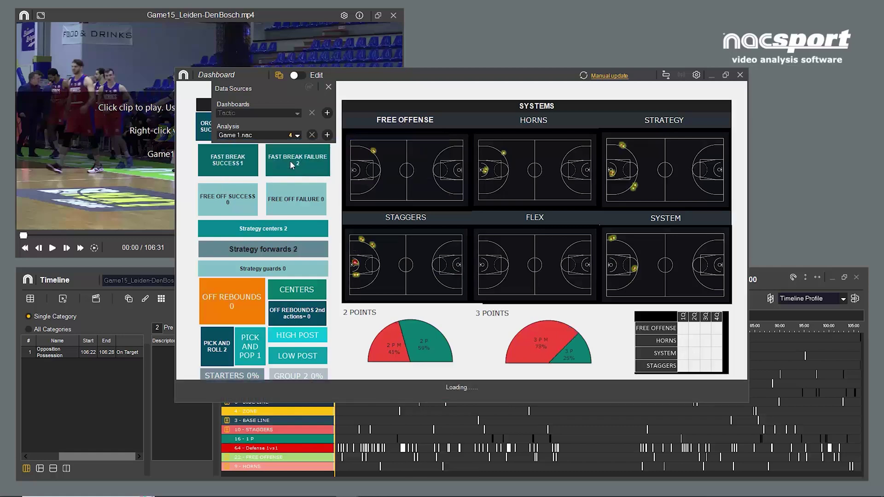
{"action": "left_click", "coordinate": [297, 135]}
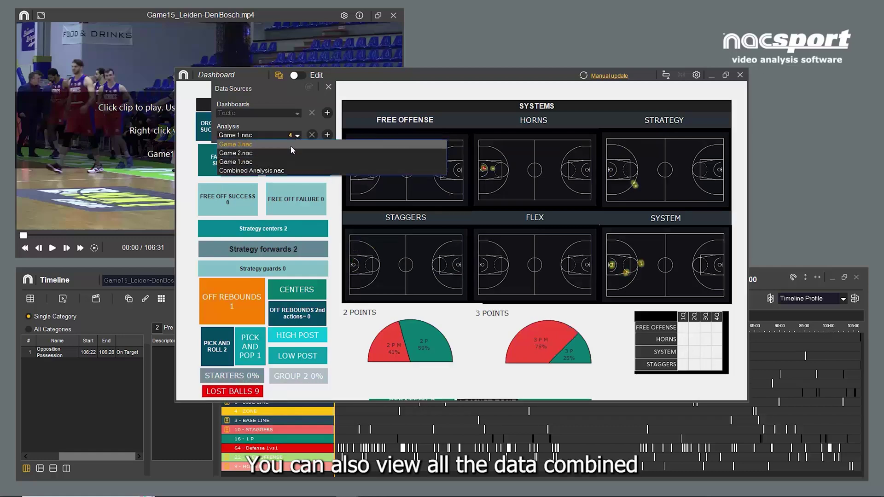
{"action": "left_click", "coordinate": [285, 171]}
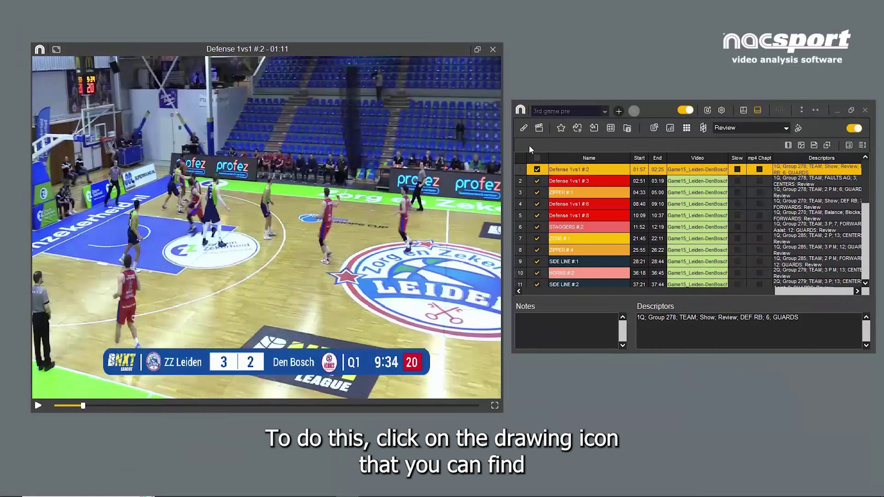
Circle the red-shirted player at centre court, draw a leftward arrow, then resume playback.
{"action": "left_click", "coordinate": [524, 127]}
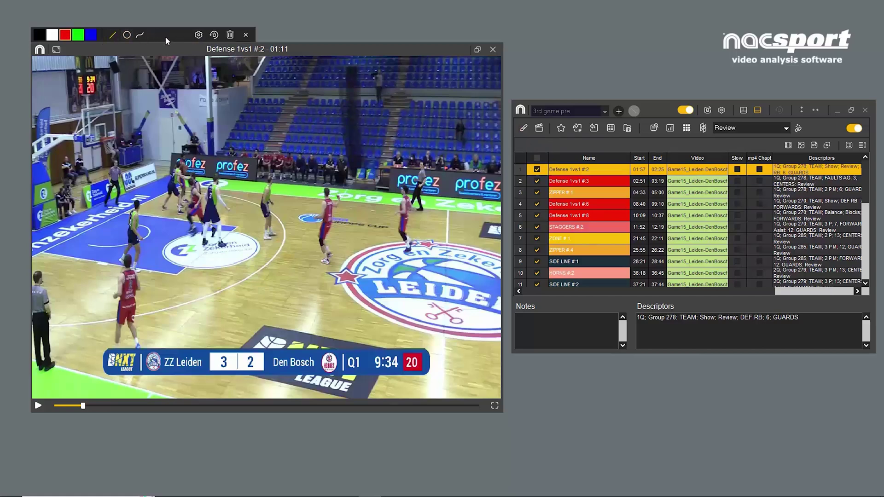
{"action": "left_click", "coordinate": [126, 35]}
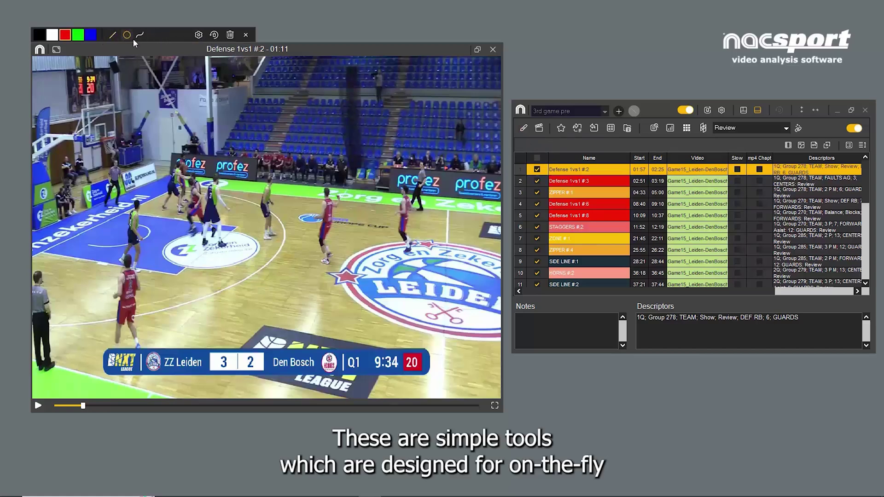
{"action": "left_click_drag", "start_coordinate": [305, 185], "coordinate": [354, 270]}
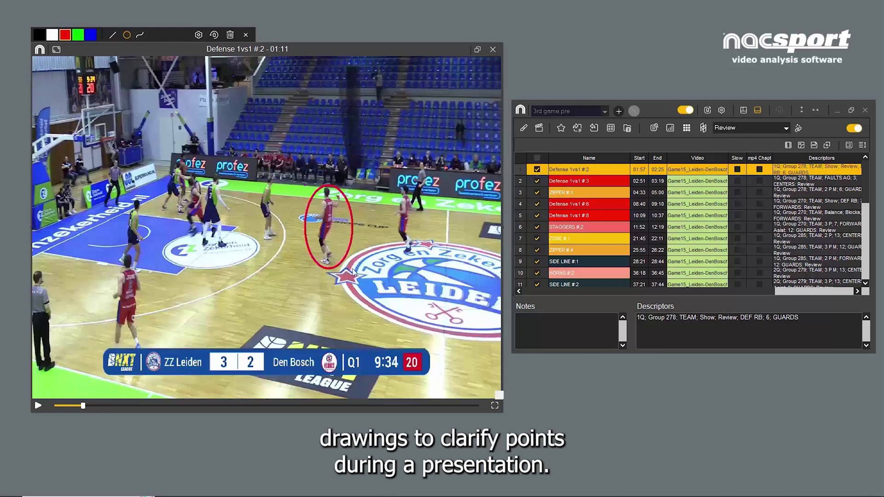
{"action": "left_click", "coordinate": [112, 35]}
{"action": "left_click_drag", "start_coordinate": [304, 258], "coordinate": [171, 278]}
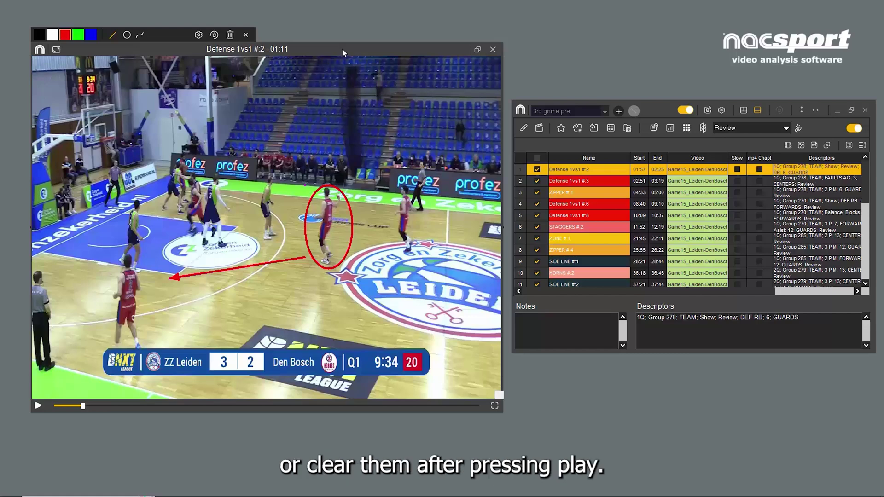
{"action": "key", "text": "space"}
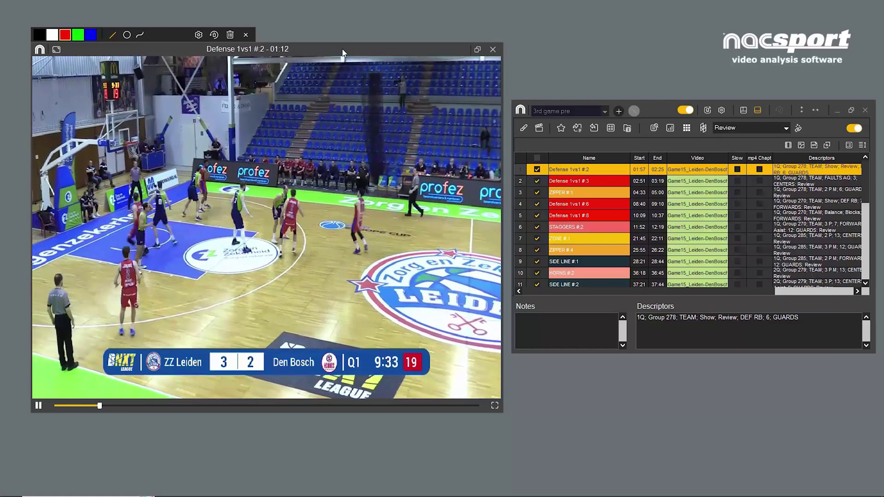
Circle the player near centre court again and draw an arrow toward the lower left.
{"action": "left_click", "coordinate": [127, 35]}
{"action": "left_click_drag", "start_coordinate": [313, 194], "coordinate": [363, 270]}
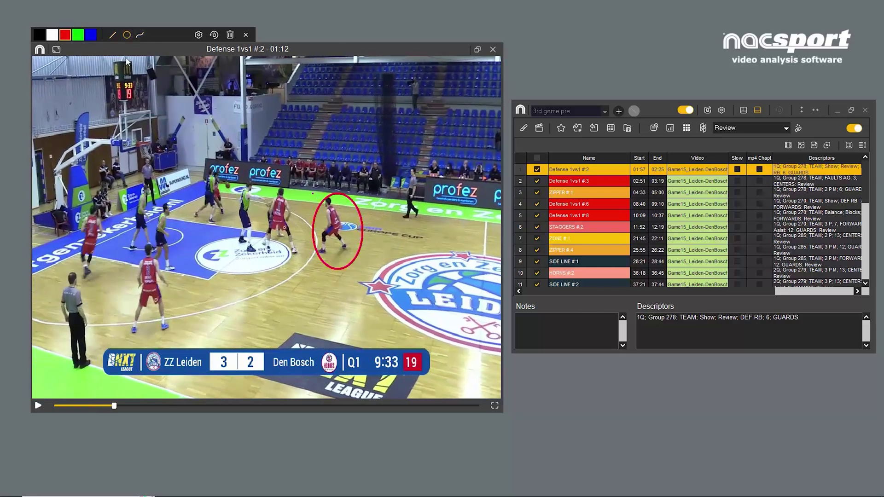
{"action": "left_click", "coordinate": [113, 35]}
{"action": "left_click_drag", "start_coordinate": [309, 257], "coordinate": [194, 289]}
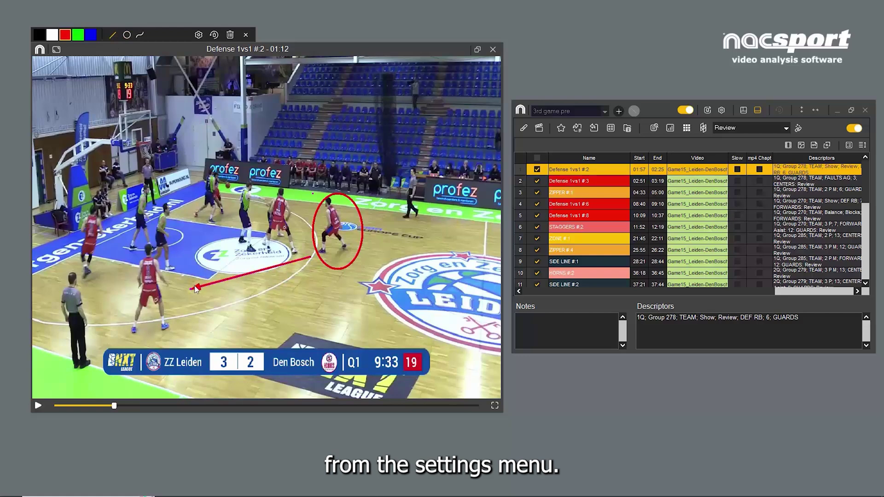
Untick 'Clear Drawings when playing', then play and pause the clip.
{"action": "left_click", "coordinate": [197, 35]}
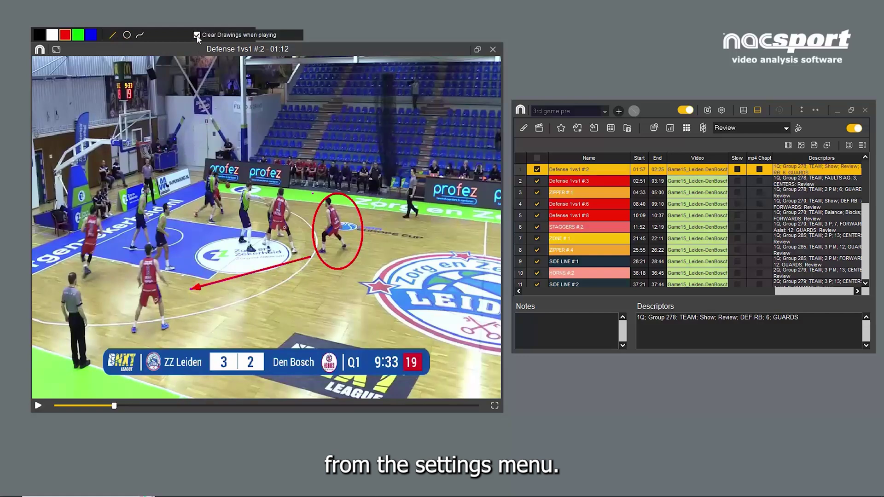
{"action": "left_click", "coordinate": [197, 36]}
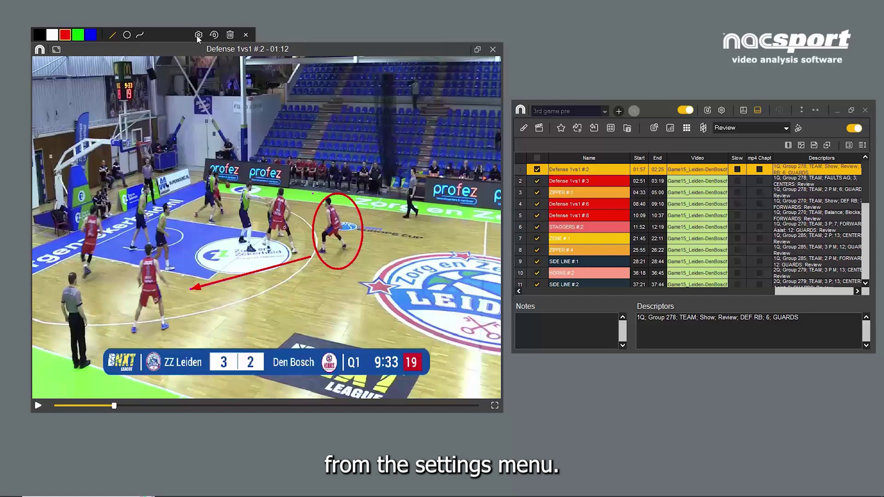
{"action": "key", "text": "space"}
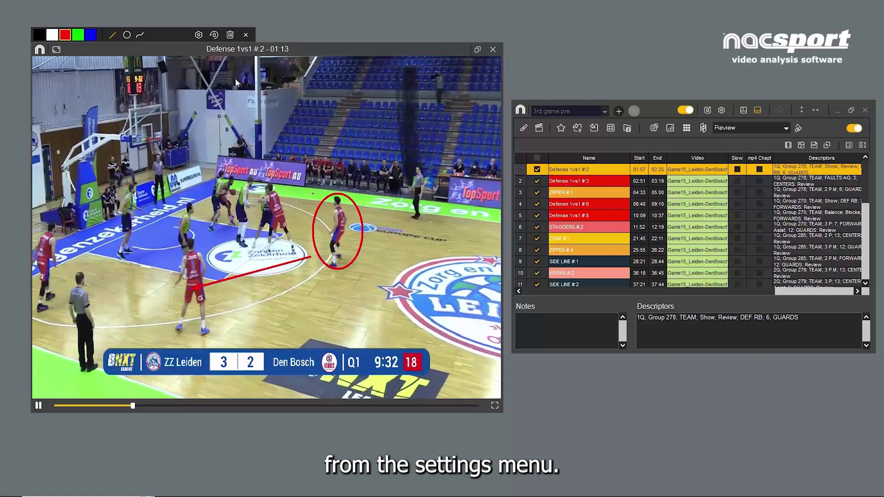
{"action": "key", "text": "space"}
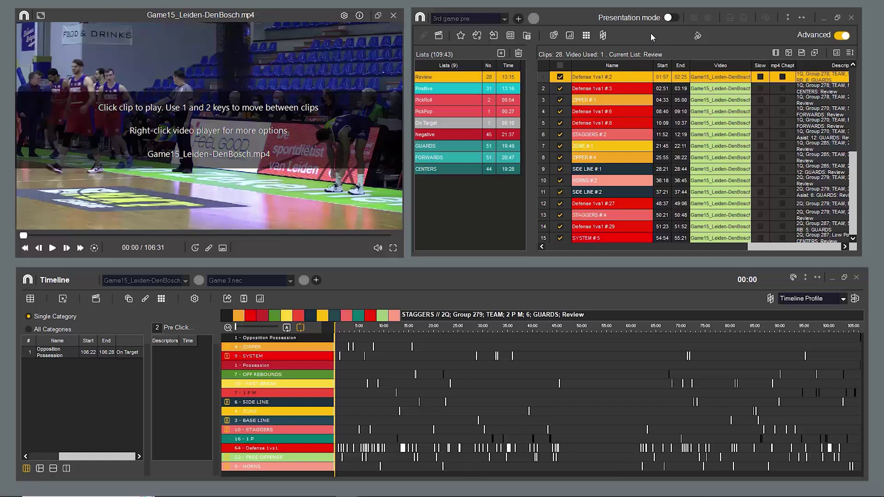
Create a Quick Share link for the whole presentation, then close the link dialog.
{"action": "left_click", "coordinate": [699, 36]}
{"action": "mouse_move", "coordinate": [725, 39]}
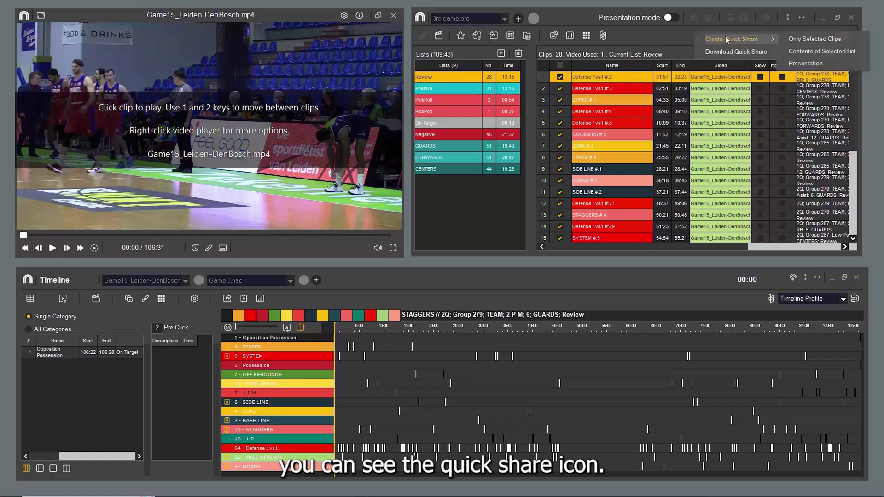
{"action": "left_click", "coordinate": [821, 63]}
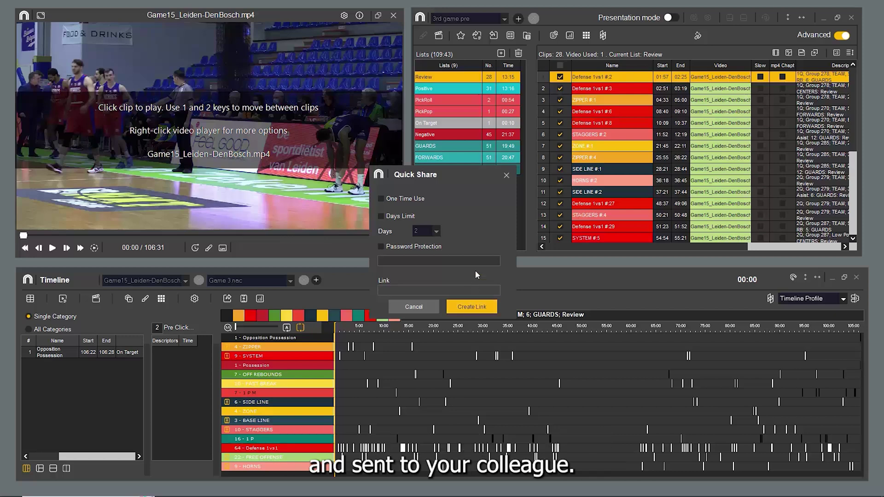
{"action": "left_click", "coordinate": [506, 174]}
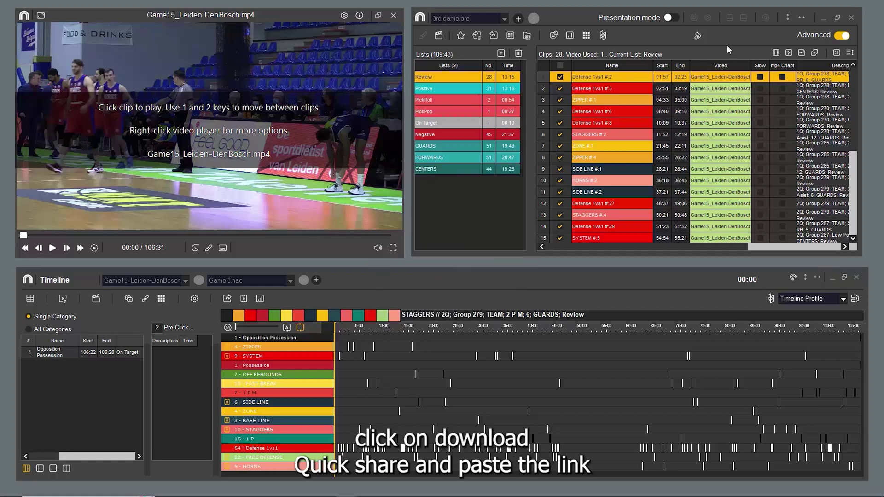
Open the Download Quick Share dialog and close it.
{"action": "left_click", "coordinate": [697, 36]}
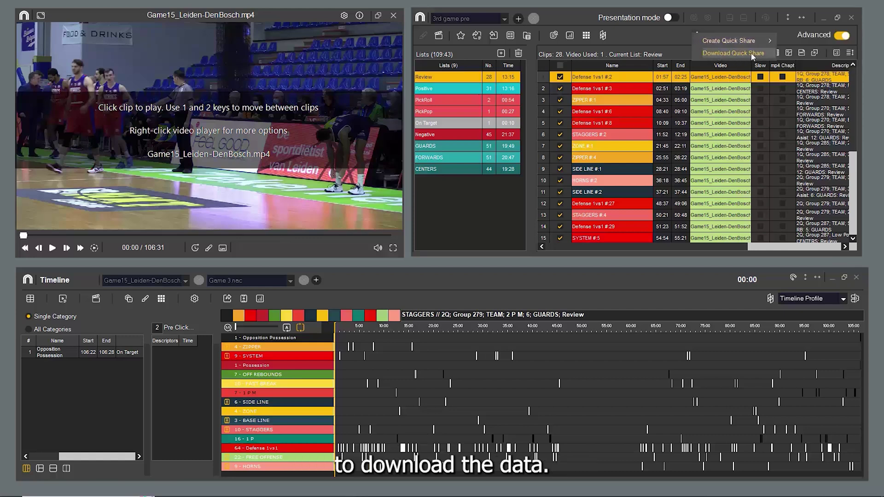
{"action": "left_click", "coordinate": [734, 53]}
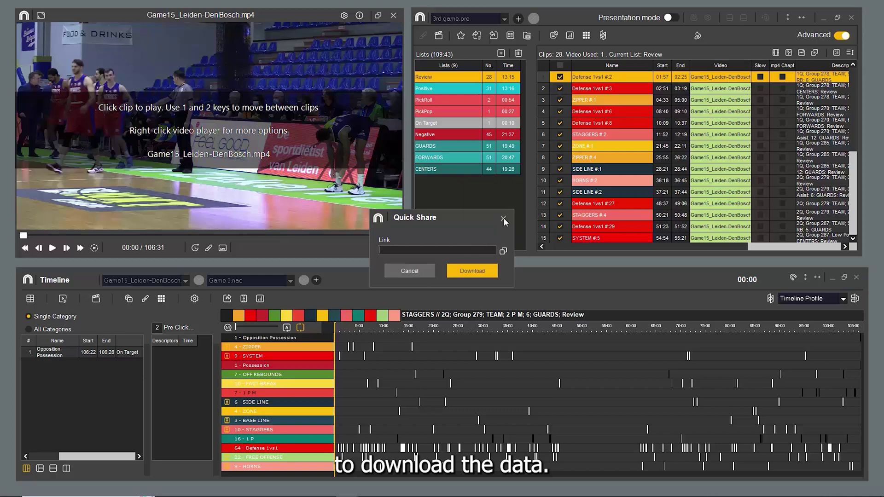
{"action": "left_click", "coordinate": [503, 220]}
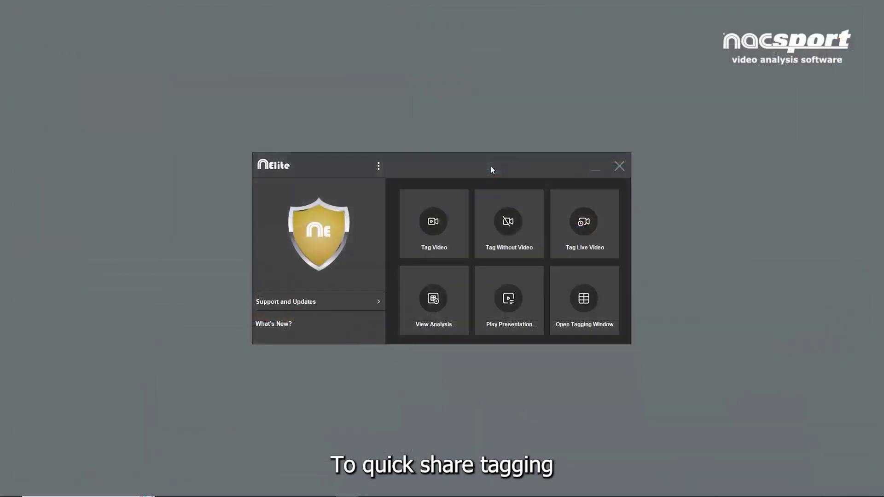
Open the NS_BT_Elite_Basketball tagging window, create a Quick Share of it, then close it.
{"action": "left_click", "coordinate": [578, 304]}
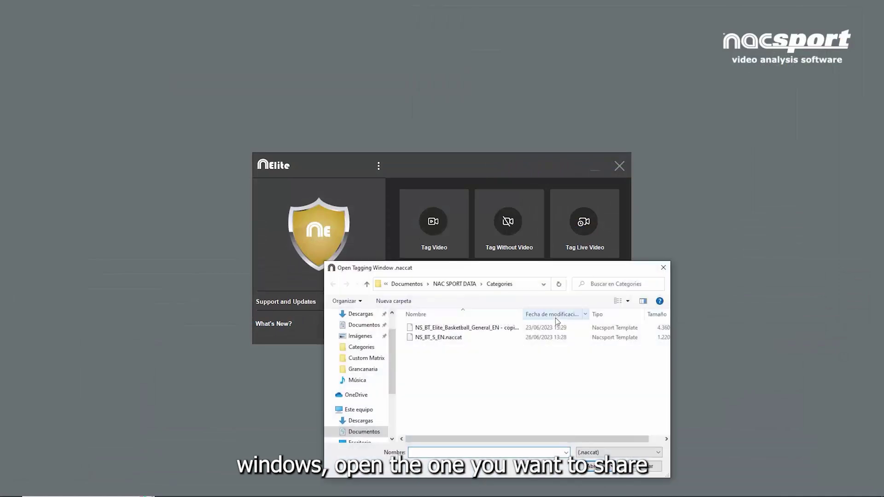
{"action": "double_click", "coordinate": [484, 329]}
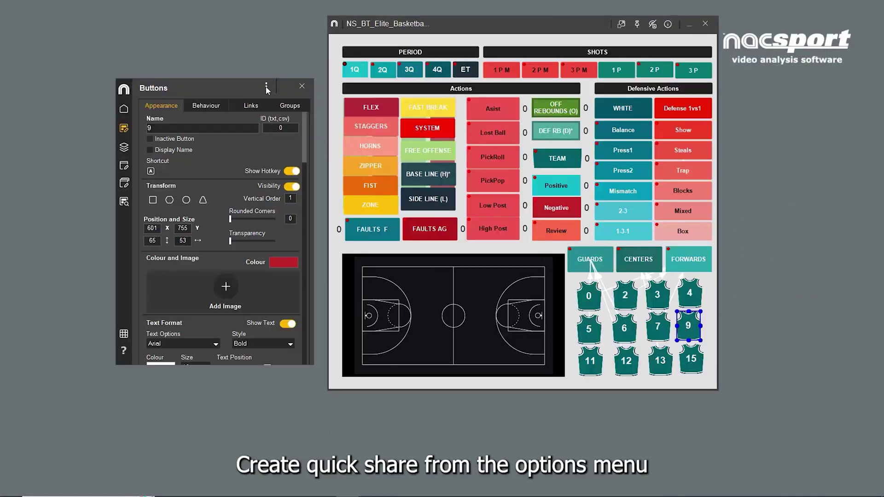
{"action": "left_click", "coordinate": [266, 87]}
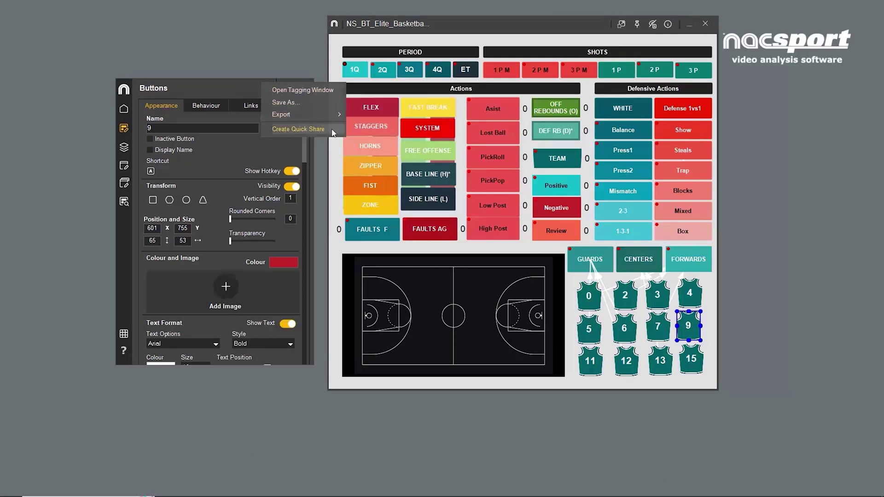
{"action": "left_click", "coordinate": [265, 87]}
{"action": "left_click", "coordinate": [302, 86]}
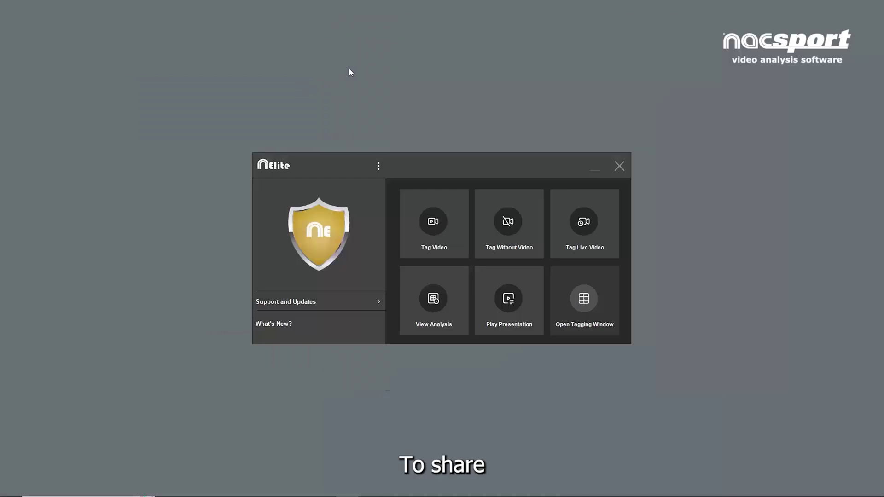
In View Analysis, select 'G1 Purple v White_1.nac' and bring up its Quick Share options.
{"action": "left_click", "coordinate": [432, 304]}
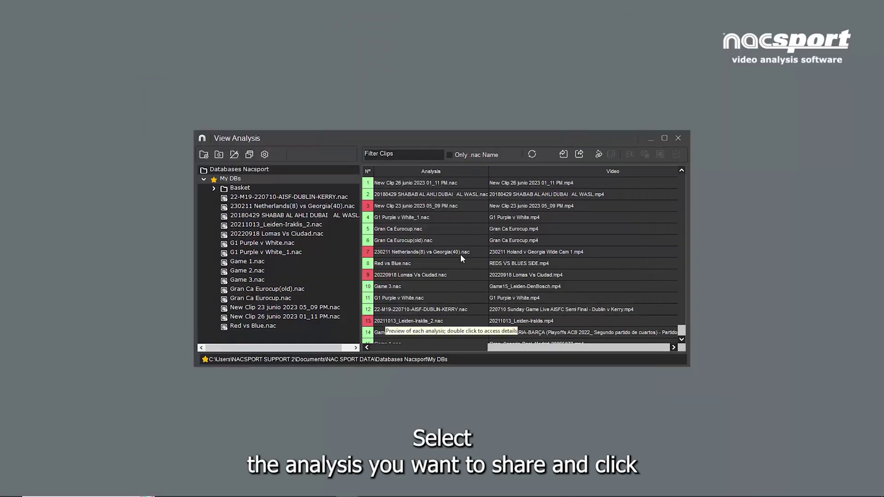
{"action": "left_click", "coordinate": [471, 218]}
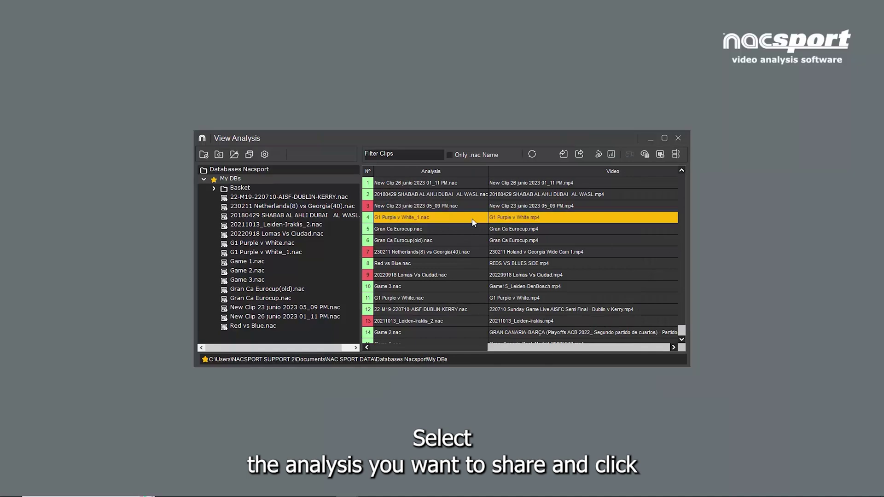
{"action": "left_click", "coordinate": [598, 155]}
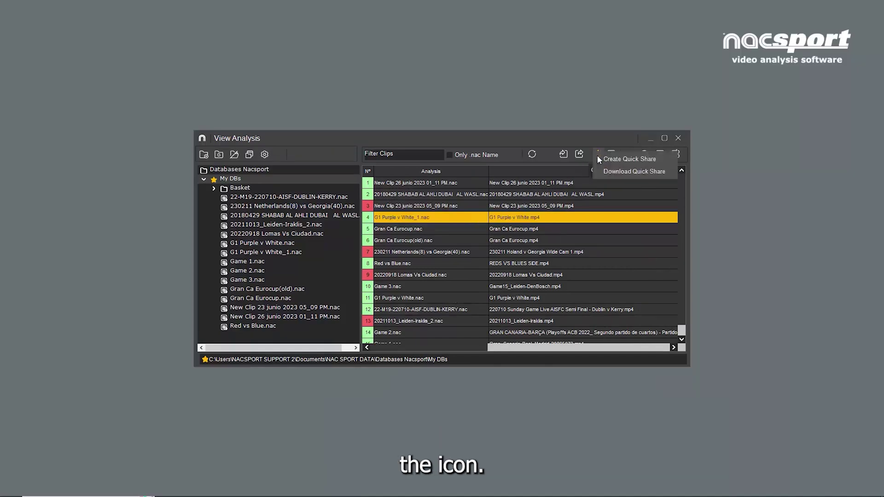